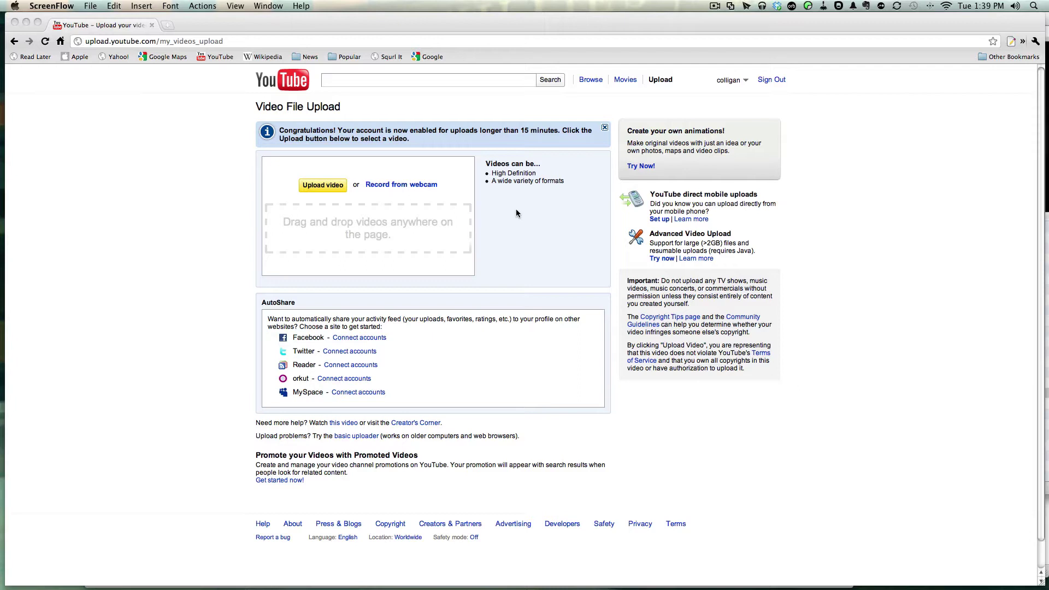
# Select the 51 MP4 clips in the 101ANV01 Finder folder and drop them onto YouTube's upload page.
pyautogui.press('super+Tab')
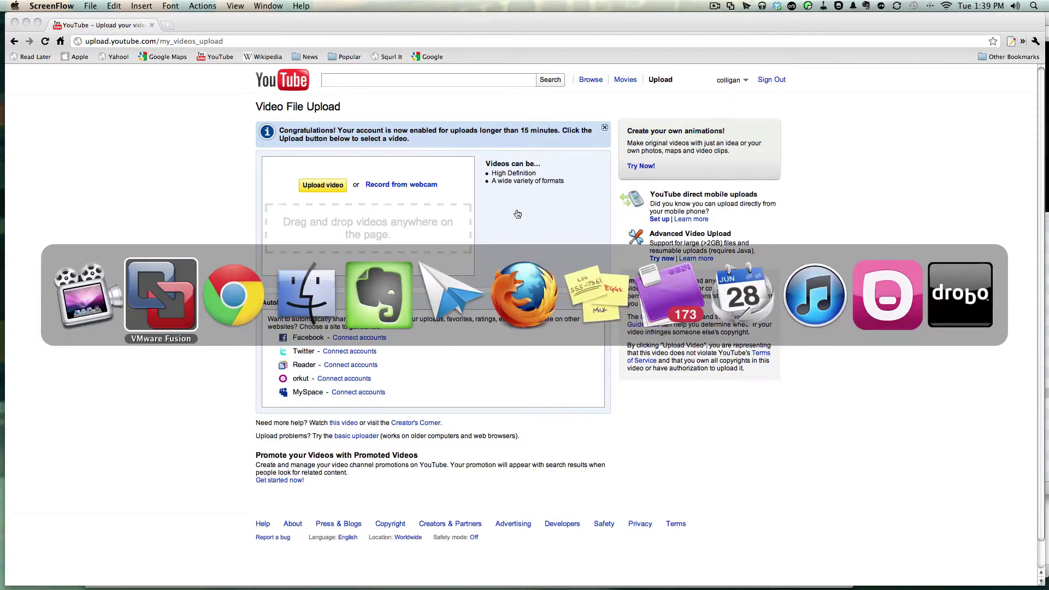
pyautogui.press('super+Tab')
pyautogui.press('super+Tab')
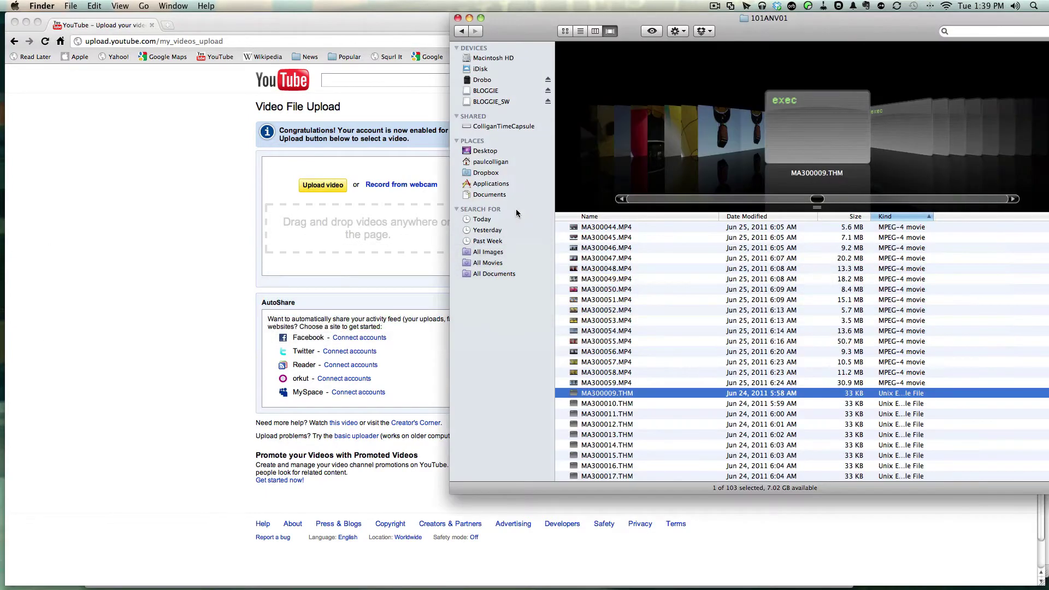
pyautogui.press('Up')
pyautogui.hotkey('shift', 'Up')
pyautogui.hotkey('shift', 'Up')
pyautogui.hotkey('shift', 'Up')
pyautogui.hotkey('shift', 'Up')
pyautogui.hotkey('shift', 'Up')
pyautogui.hotkey('shift', 'Up')
pyautogui.hotkey('shift', 'Up')
pyautogui.hotkey('shift', 'Up')
pyautogui.hotkey('shift', 'Up')
pyautogui.hotkey('shift', 'Up')
pyautogui.hotkey('shift', 'Up')
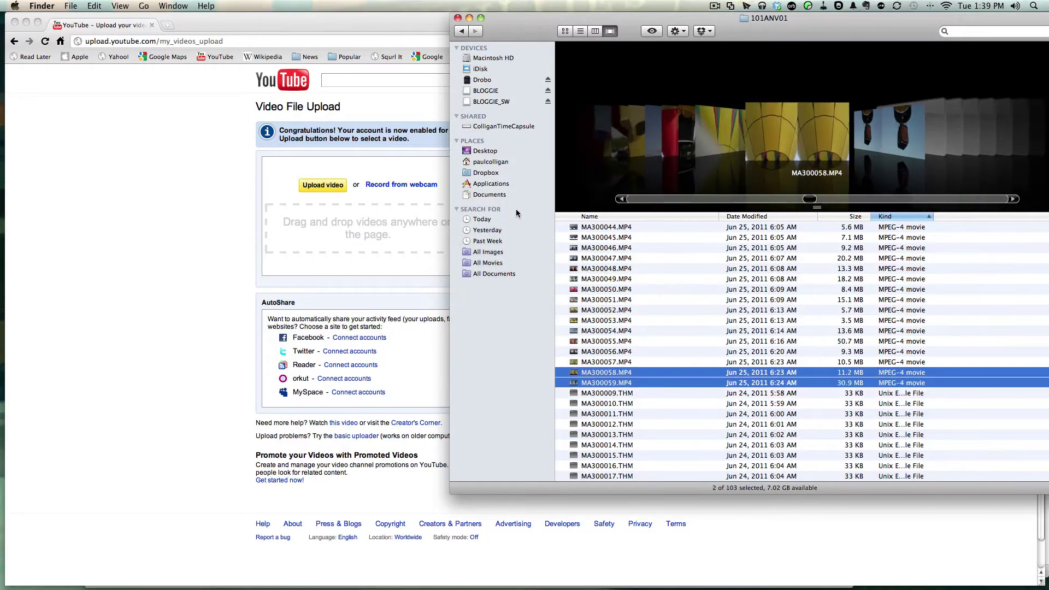
pyautogui.hotkey('shift', 'Up')
pyautogui.hotkey('shift', 'Up')
pyautogui.hotkey('shift', 'Up')
pyautogui.hotkey('shift', 'Up')
pyautogui.hotkey('shift', 'Up')
pyautogui.hotkey('shift', 'Up')
pyautogui.hotkey('shift', 'Up')
pyautogui.hotkey('shift', 'Up')
pyautogui.hotkey('shift', 'Up')
pyautogui.hotkey('shift', 'Up')
pyautogui.hotkey('shift', 'Up')
pyautogui.hotkey('shift', 'Up')
pyautogui.hotkey('shift', 'Up')
pyautogui.hotkey('shift', 'Up')
pyautogui.hotkey('shift', 'Up')
pyautogui.hotkey('shift', 'Up')
pyautogui.hotkey('shift', 'Up')
pyautogui.hotkey('shift', 'Up')
pyautogui.hotkey('shift', 'Up')
pyautogui.hotkey('shift', 'Up')
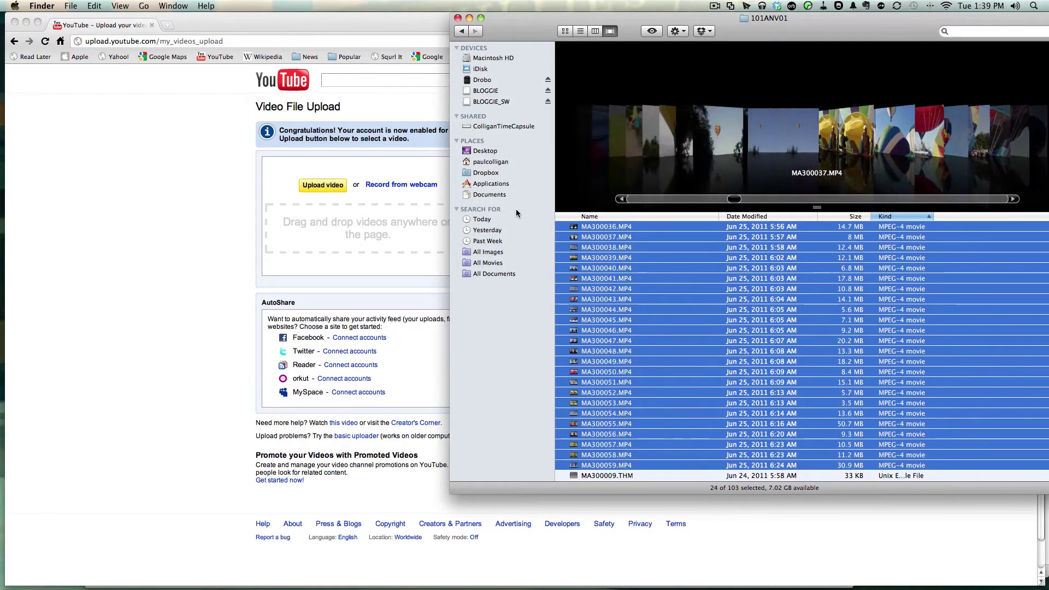
pyautogui.hotkey('shift', 'Up')
pyautogui.hotkey('shift', 'Up')
pyautogui.hotkey('shift', 'Up')
pyautogui.hotkey('shift', 'Up')
pyautogui.hotkey('shift', 'Up')
pyautogui.hotkey('shift', 'Up')
pyautogui.hotkey('shift', 'Up')
pyautogui.hotkey('shift', 'Up')
pyautogui.hotkey('shift', 'Up')
pyautogui.hotkey('shift', 'Up')
pyautogui.hotkey('shift', 'Up')
pyautogui.hotkey('shift', 'Up')
pyautogui.hotkey('shift', 'Up')
pyautogui.hotkey('shift', 'Up')
pyautogui.hotkey('shift', 'Up')
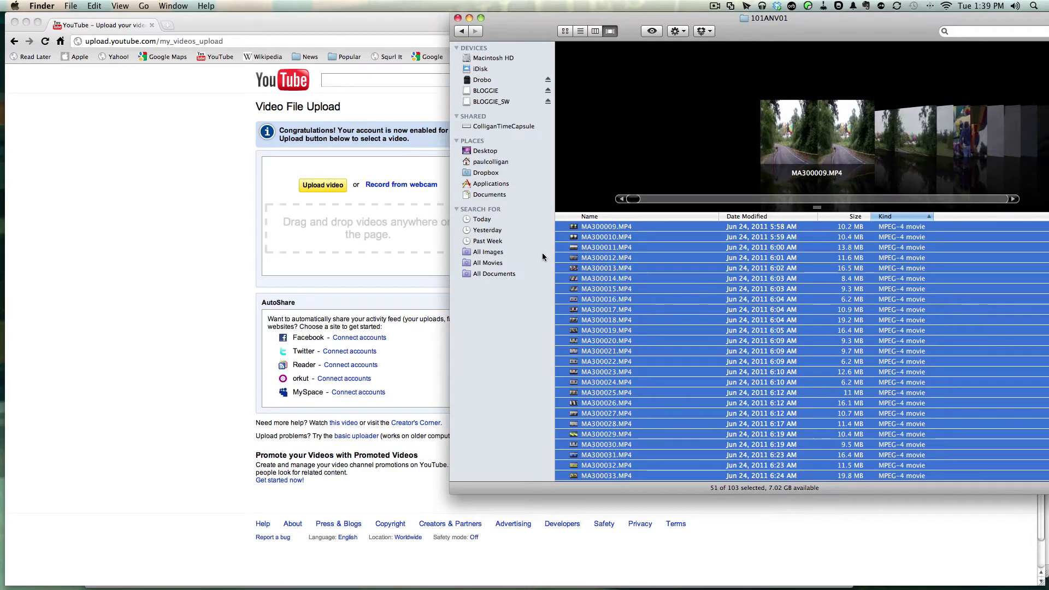
pyautogui.moveTo(571, 229); pyautogui.dragTo(375, 229)
# Set the MA300009, MA300010 and MA300011 uploads to Unlisted privacy.
pyautogui.click(299, 227)
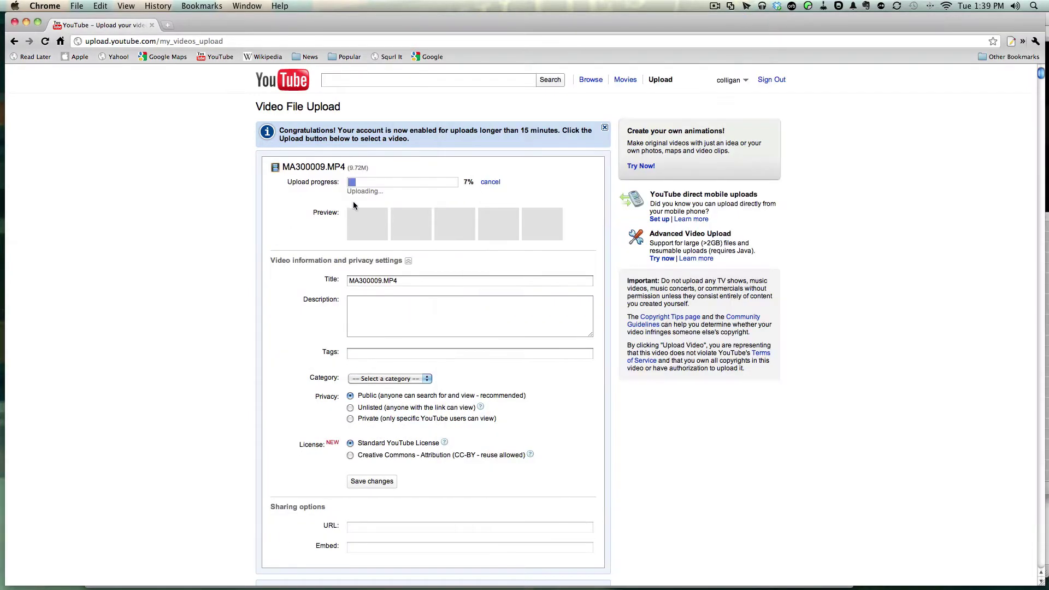
pyautogui.scroll(-2, 366, 274)
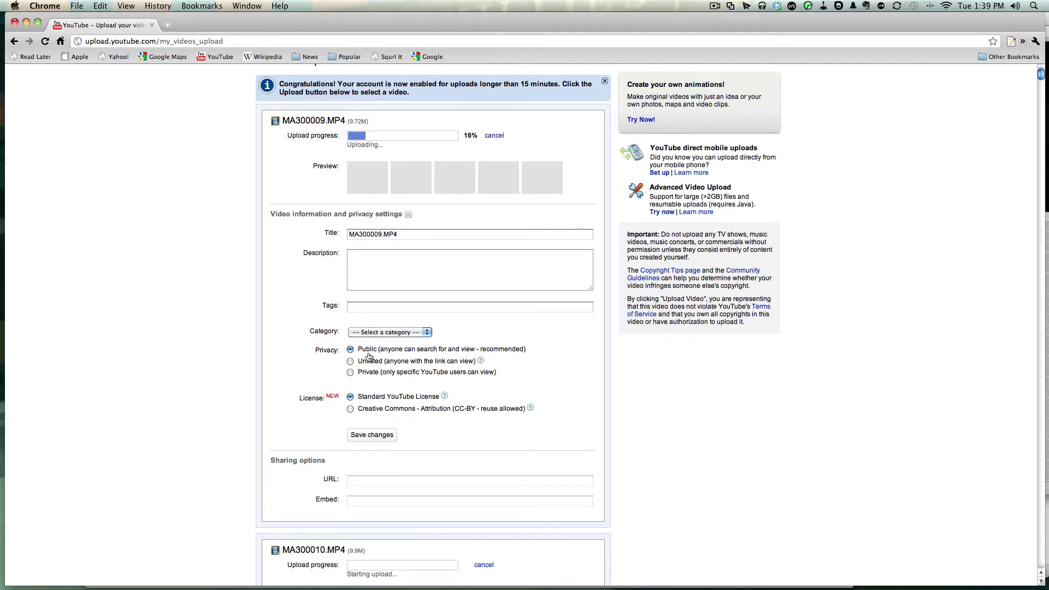
pyautogui.click(350, 362)
pyautogui.scroll(-10, 382, 350)
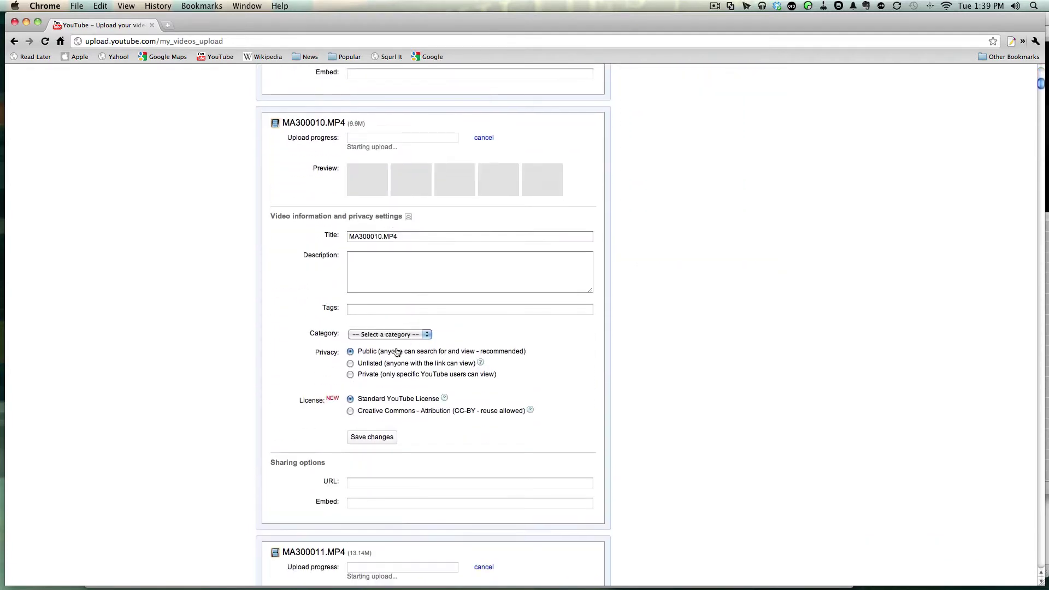
pyautogui.click(350, 363)
pyautogui.scroll(-8, 351, 363)
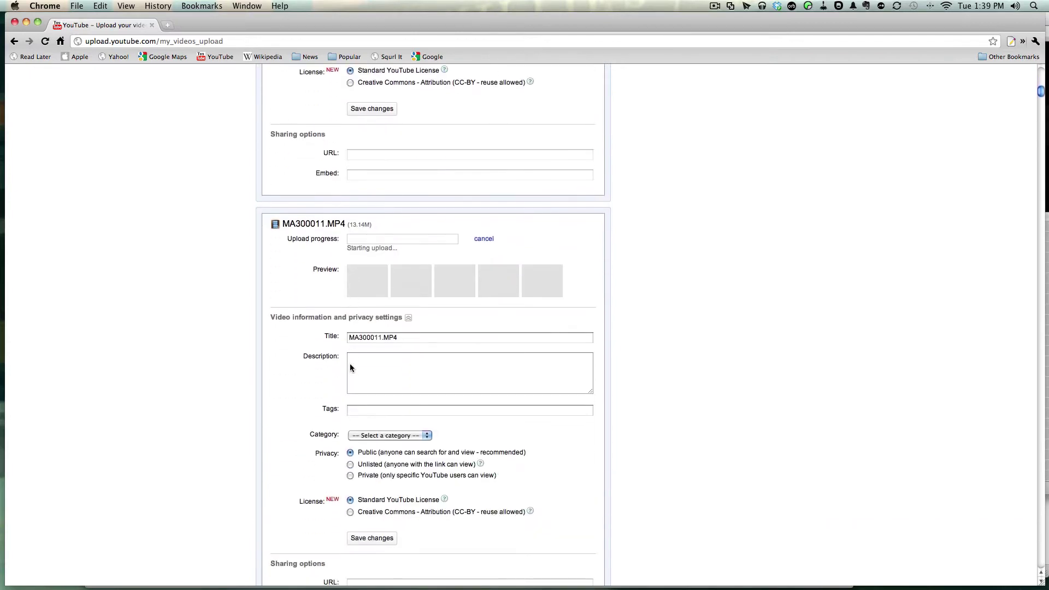
pyautogui.scroll(-2, 350, 367)
pyautogui.click(350, 413)
# Set the MA300012 and MA300013 uploads to Unlisted as well.
pyautogui.scroll(-2, 351, 416)
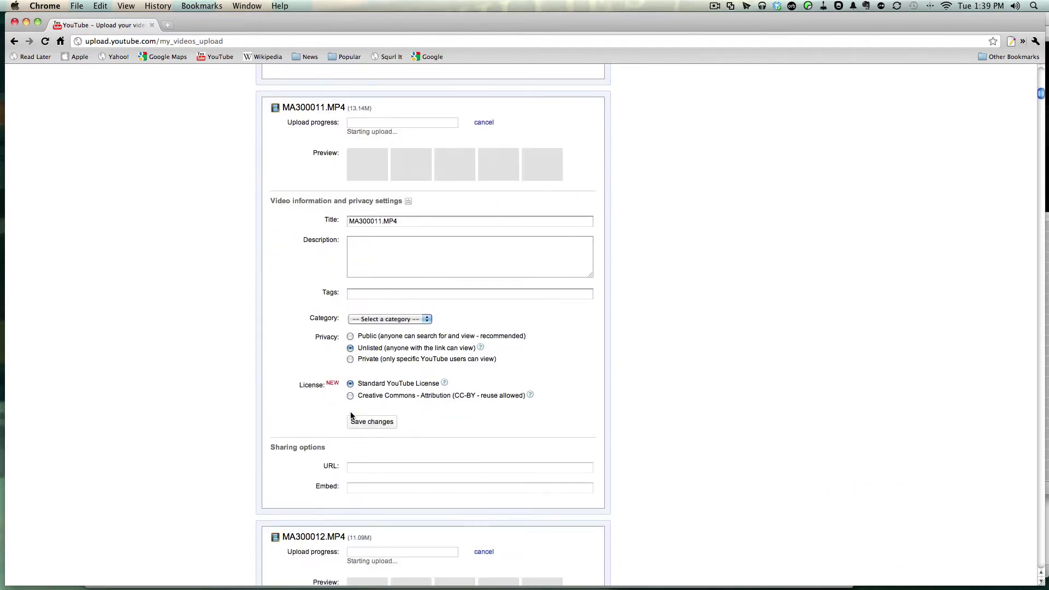
pyautogui.scroll(-7, 351, 416)
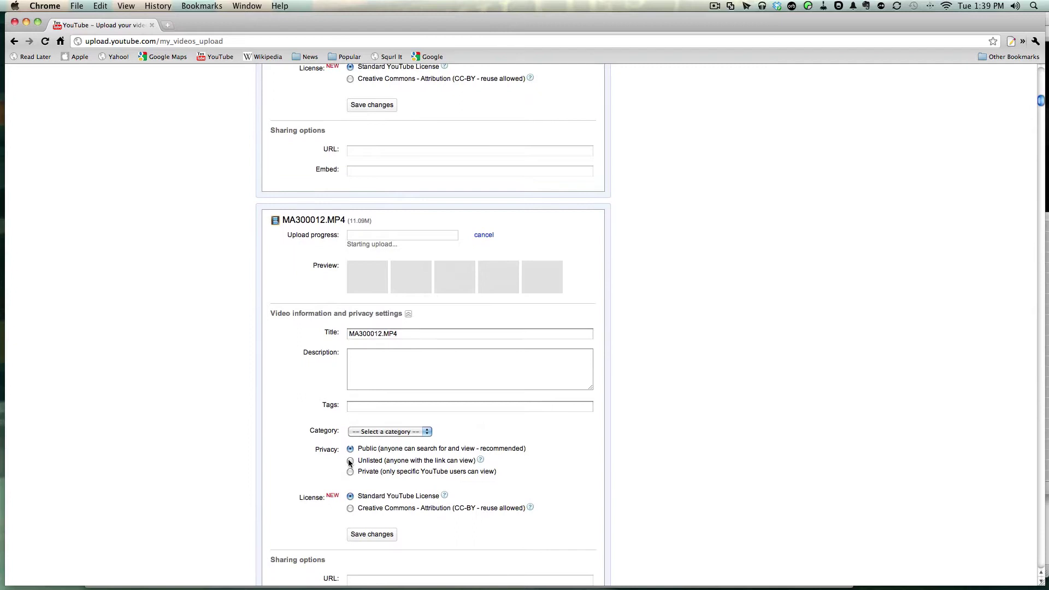
pyautogui.scroll(1, 350, 463)
pyautogui.scroll(-3, 349, 460)
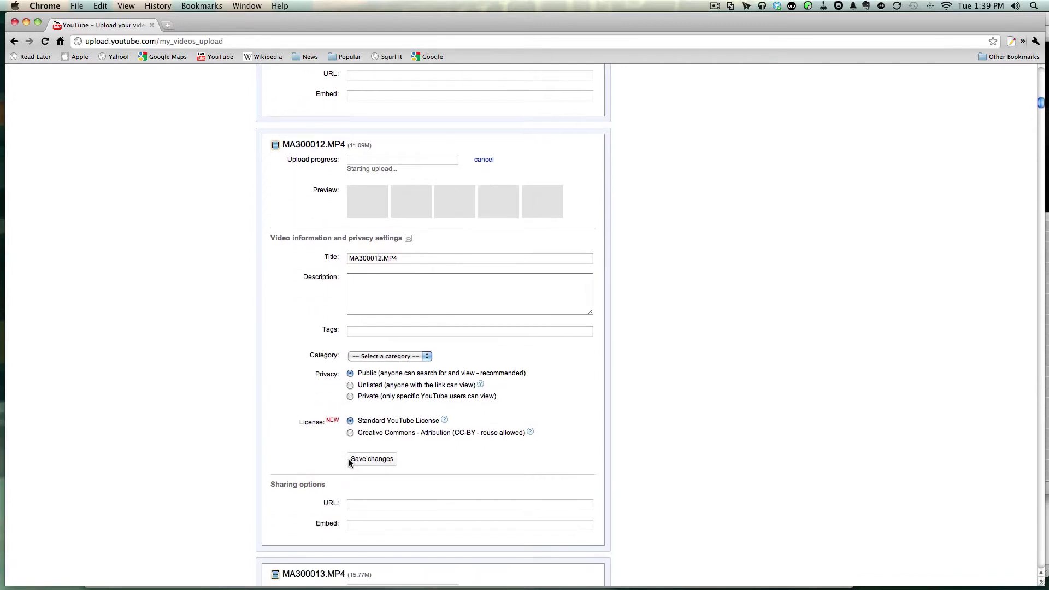
pyautogui.click(351, 386)
pyautogui.scroll(-7, 355, 395)
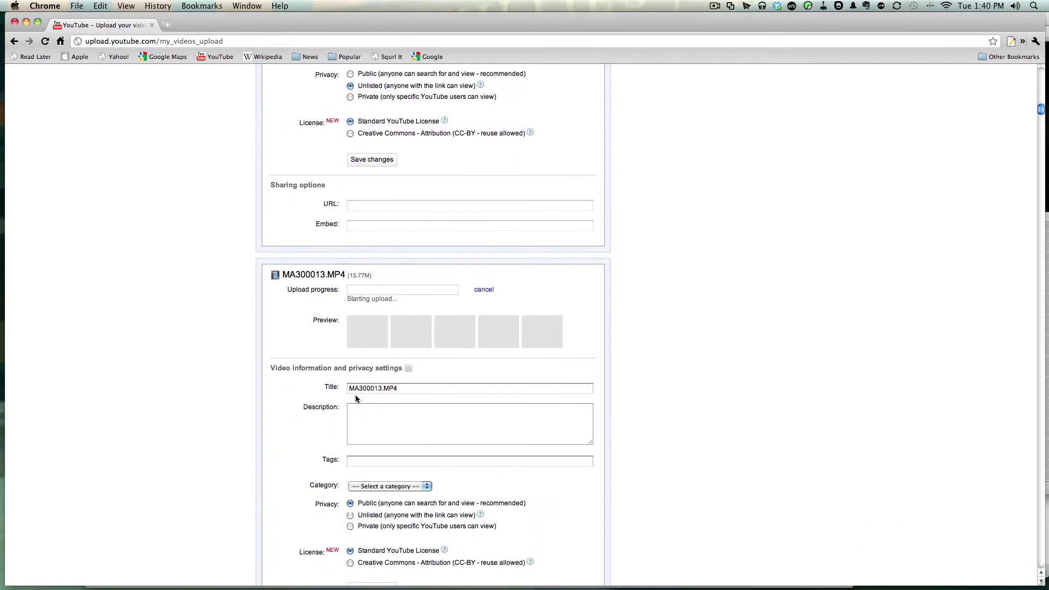
pyautogui.scroll(-2, 355, 395)
pyautogui.click(350, 419)
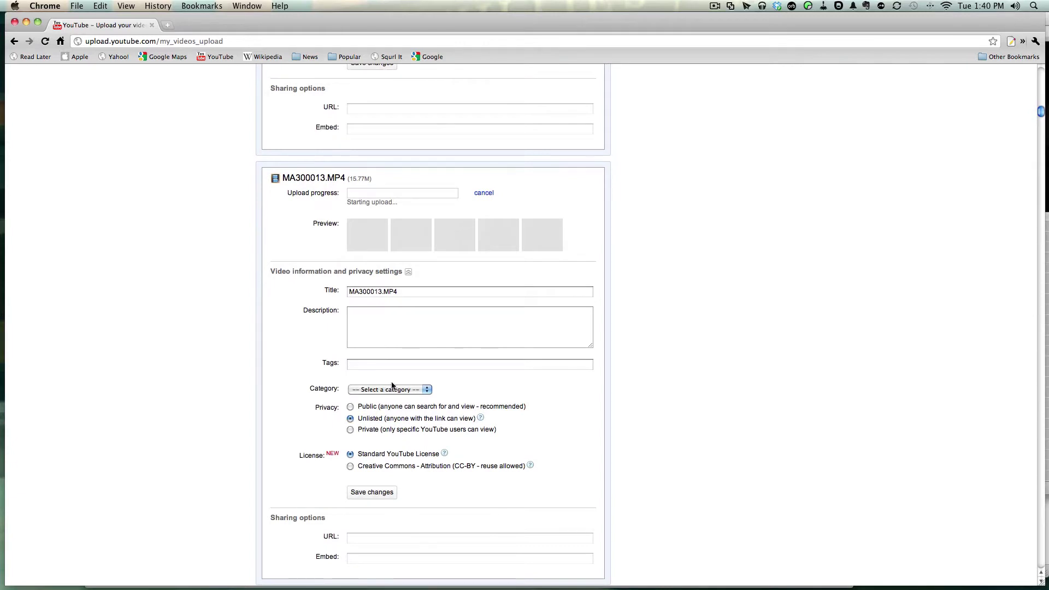
pyautogui.scroll(1, 392, 386)
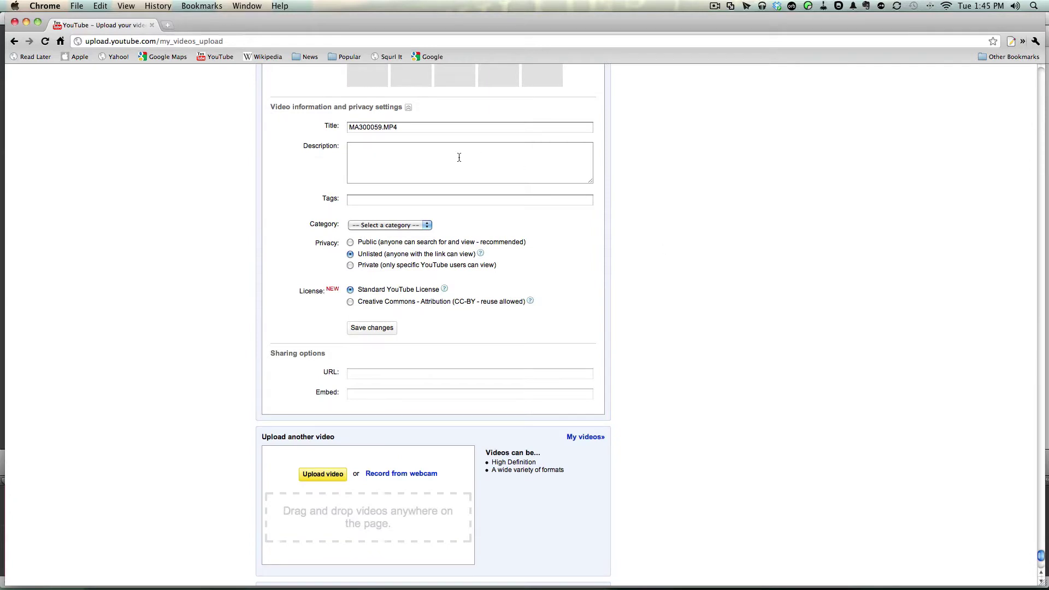
# Save the privacy changes and scroll through the queued uploads.
pyautogui.click(374, 327)
pyautogui.scroll(-6, 453, 324)
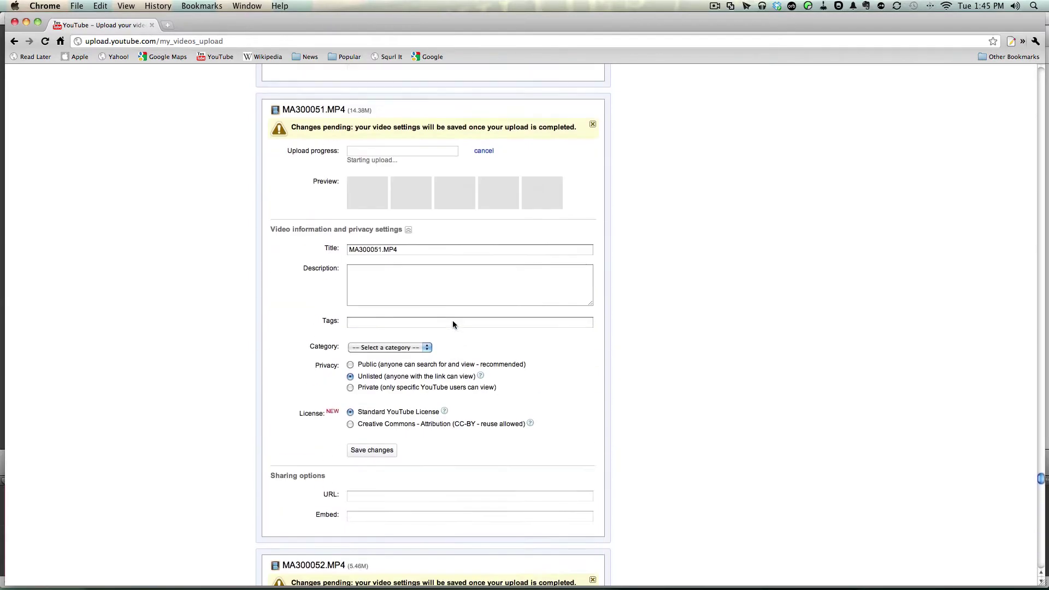
pyautogui.scroll(20, 453, 324)
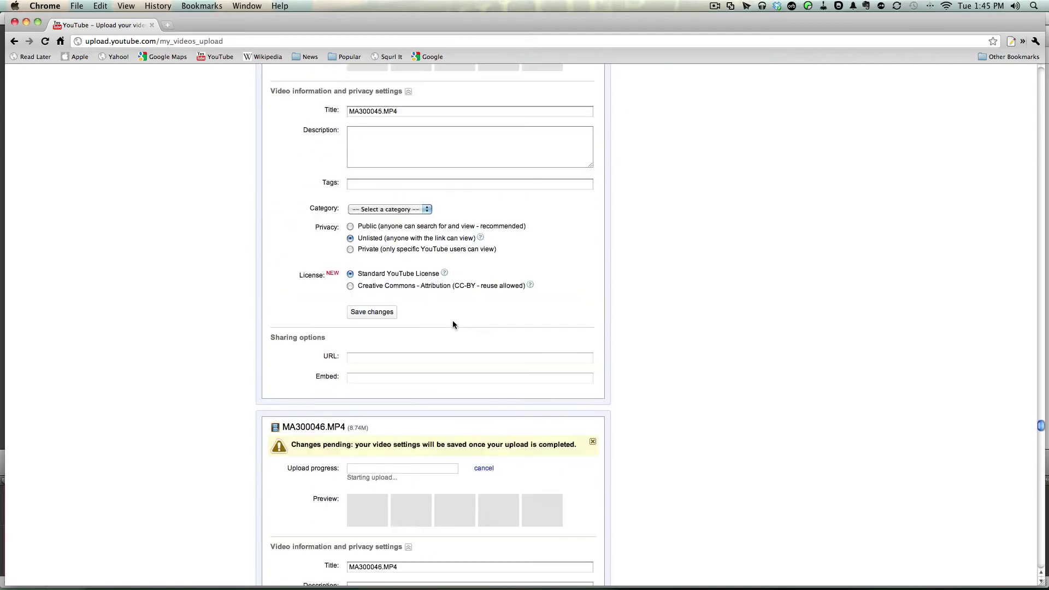
pyautogui.scroll(20, 453, 324)
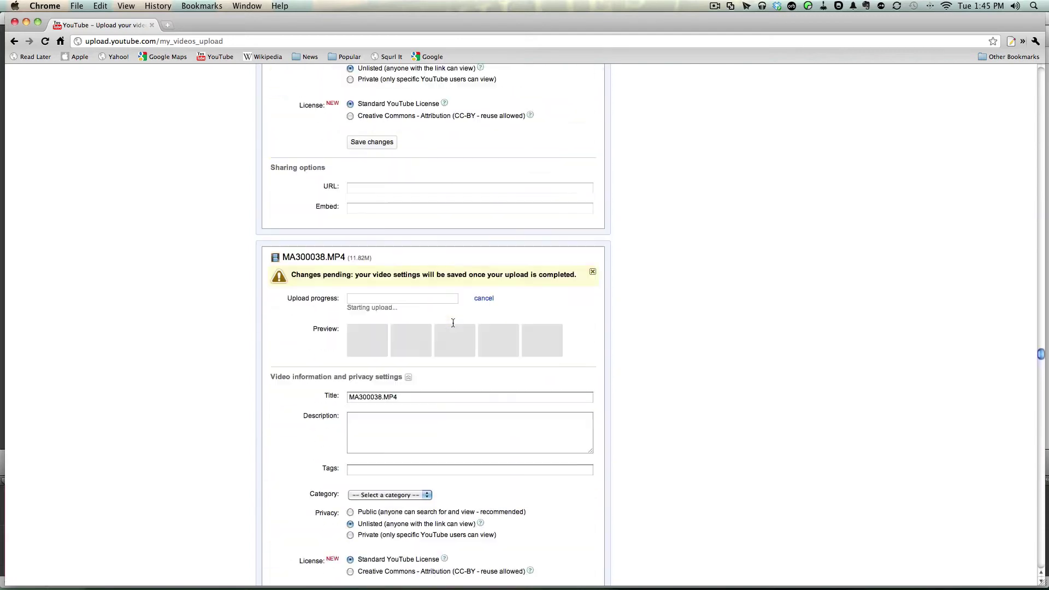
pyautogui.scroll(20, 453, 323)
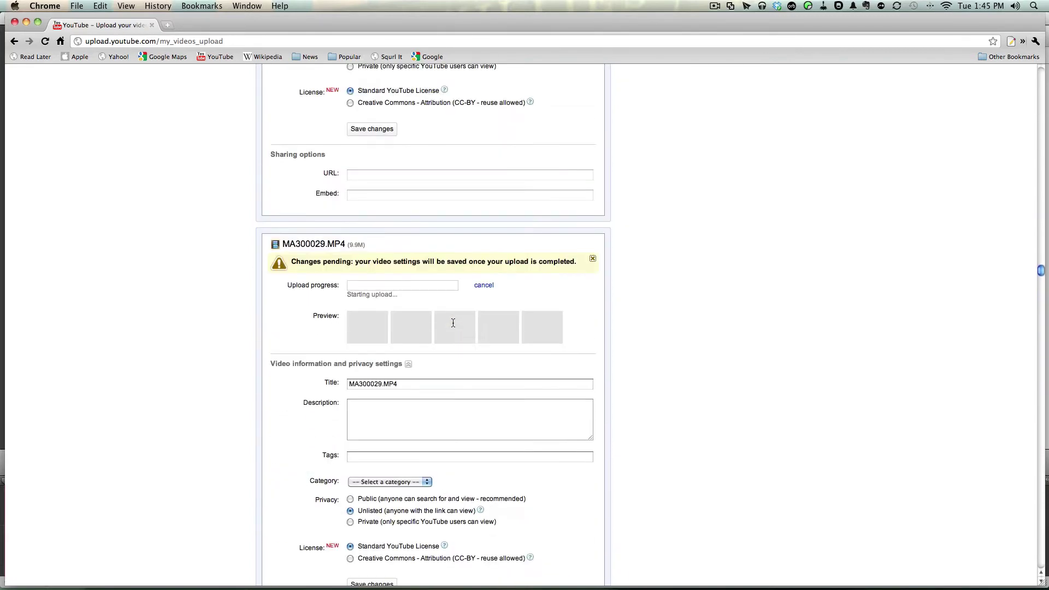
pyautogui.scroll(20, 454, 323)
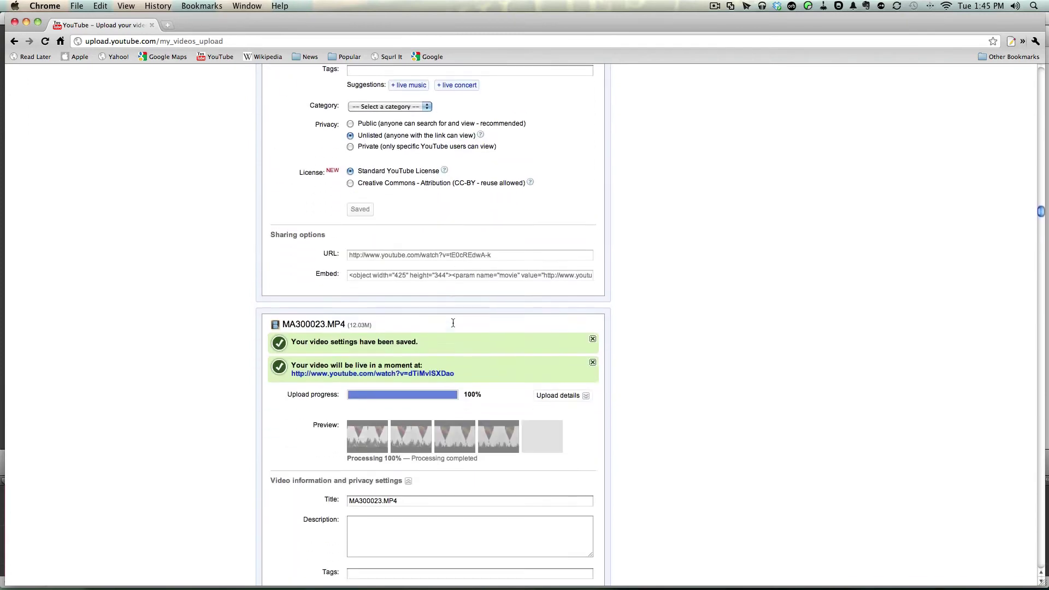
pyautogui.scroll(-3, 453, 323)
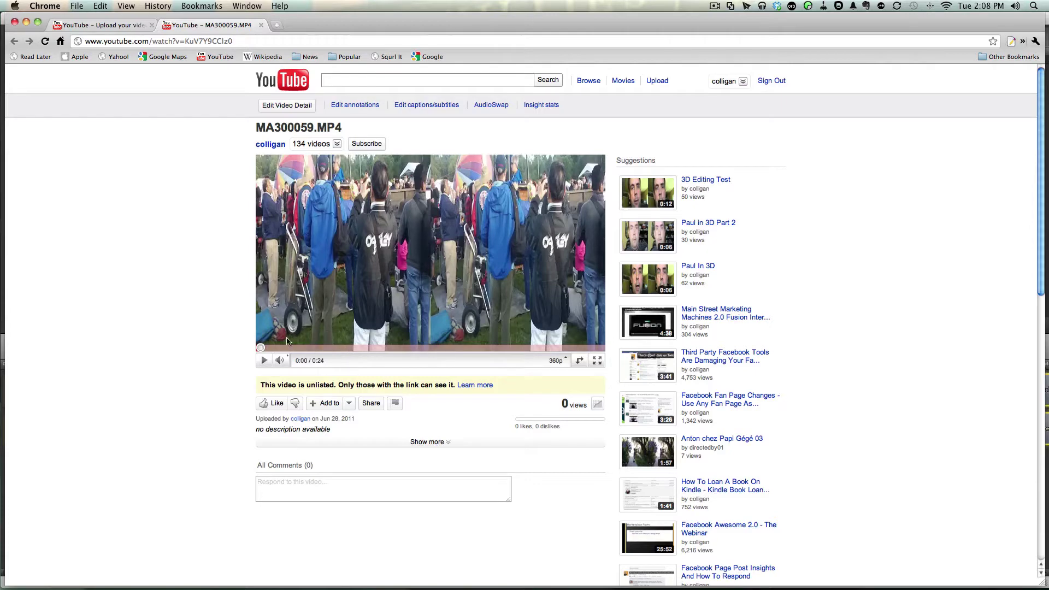
pyautogui.click(264, 360)
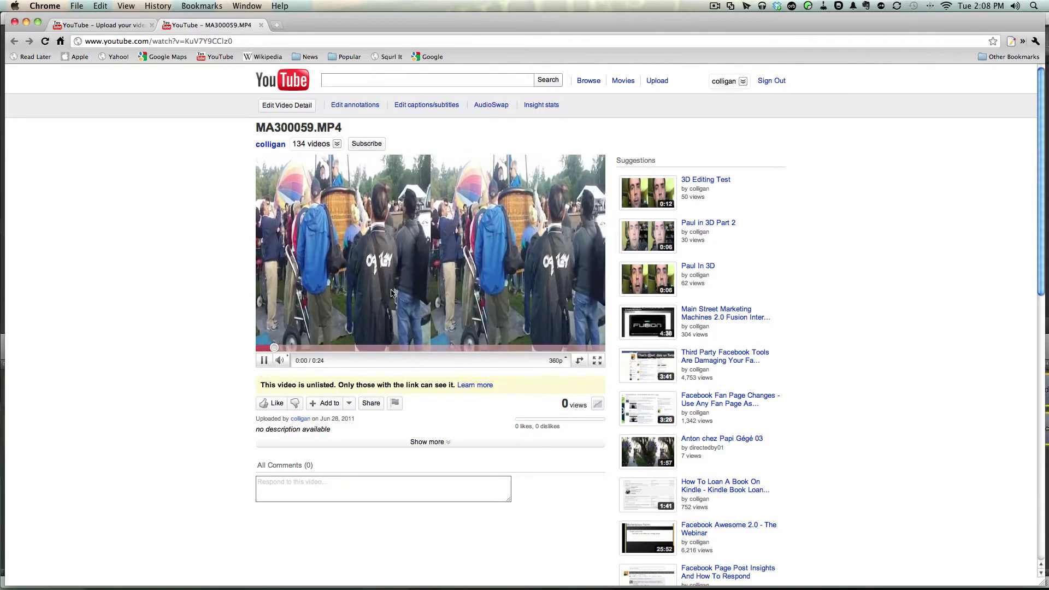
pyautogui.click(263, 361)
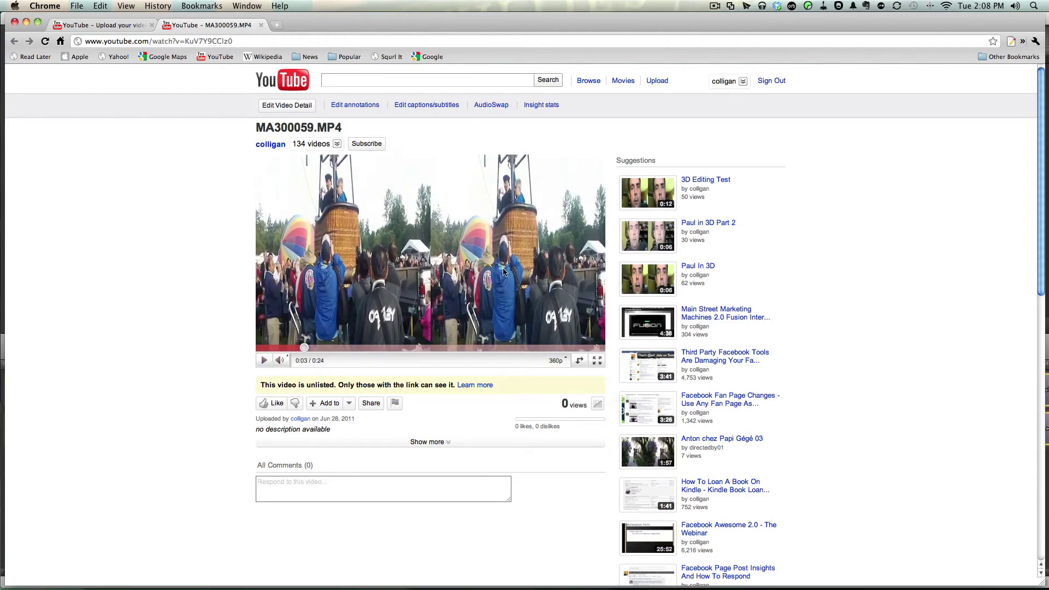
pyautogui.click(556, 362)
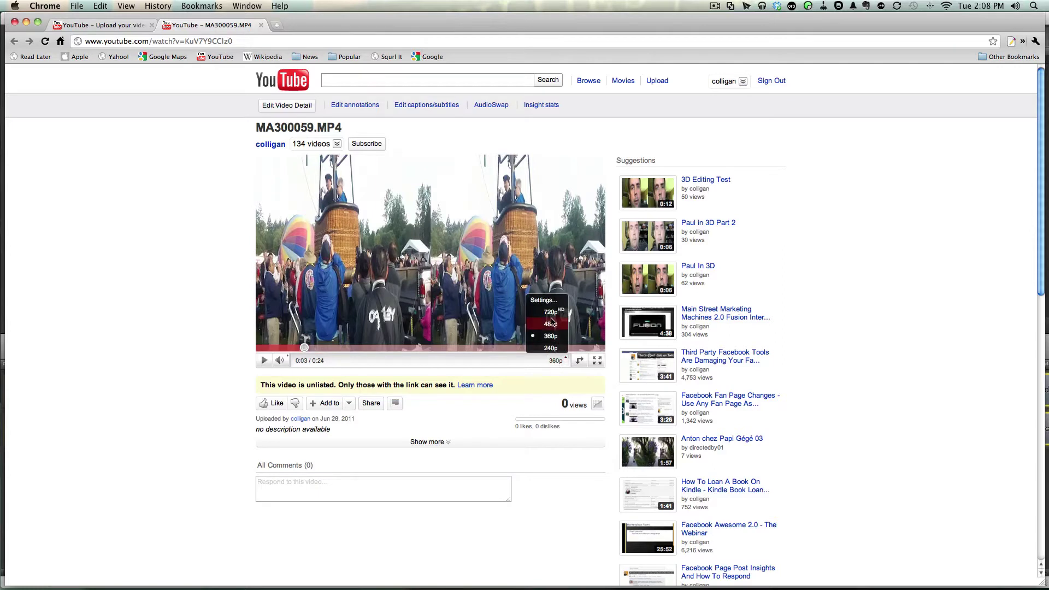
pyautogui.click(511, 292)
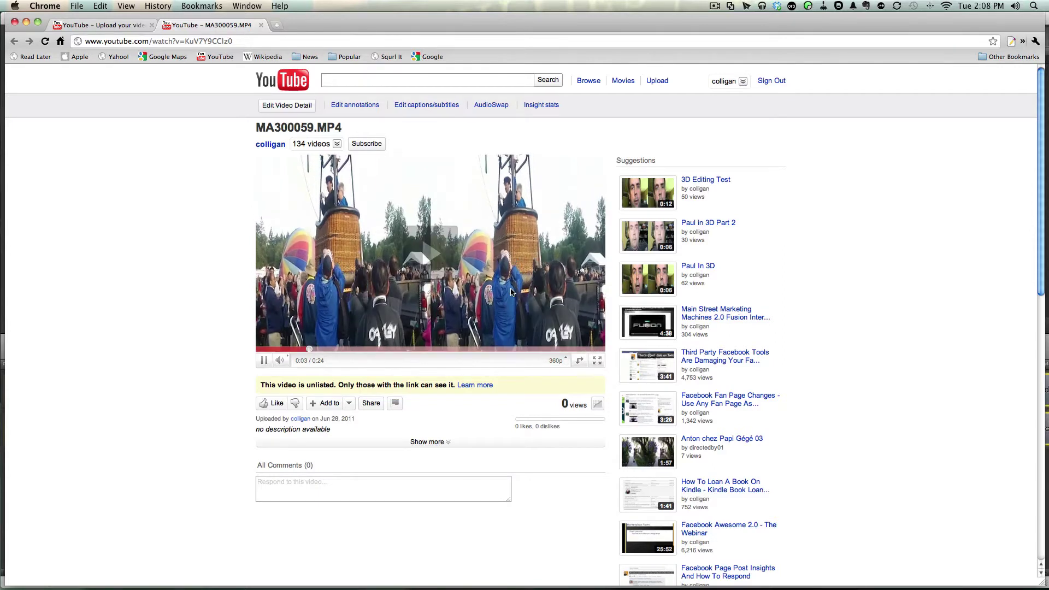
pyautogui.click(457, 309)
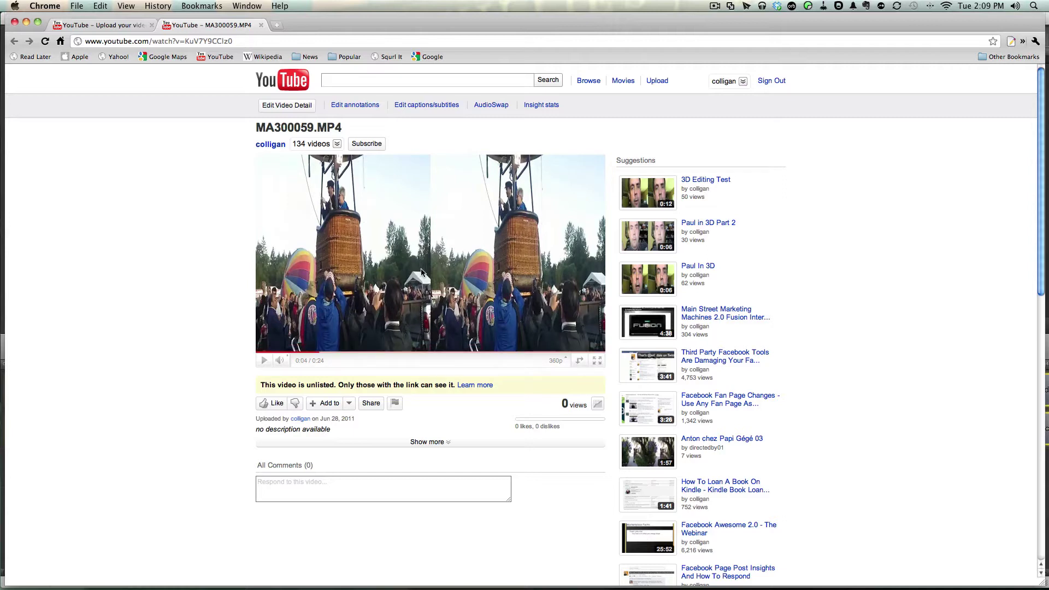
# Reload MA300059.MP4's watch page and pause the video.
pyautogui.click(279, 41)
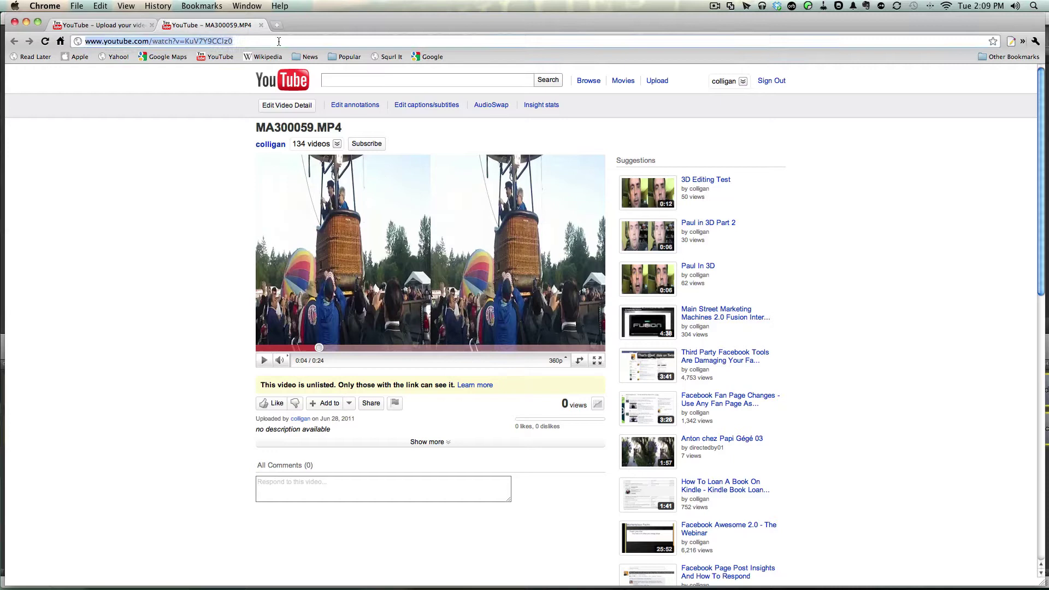
pyautogui.press('Return')
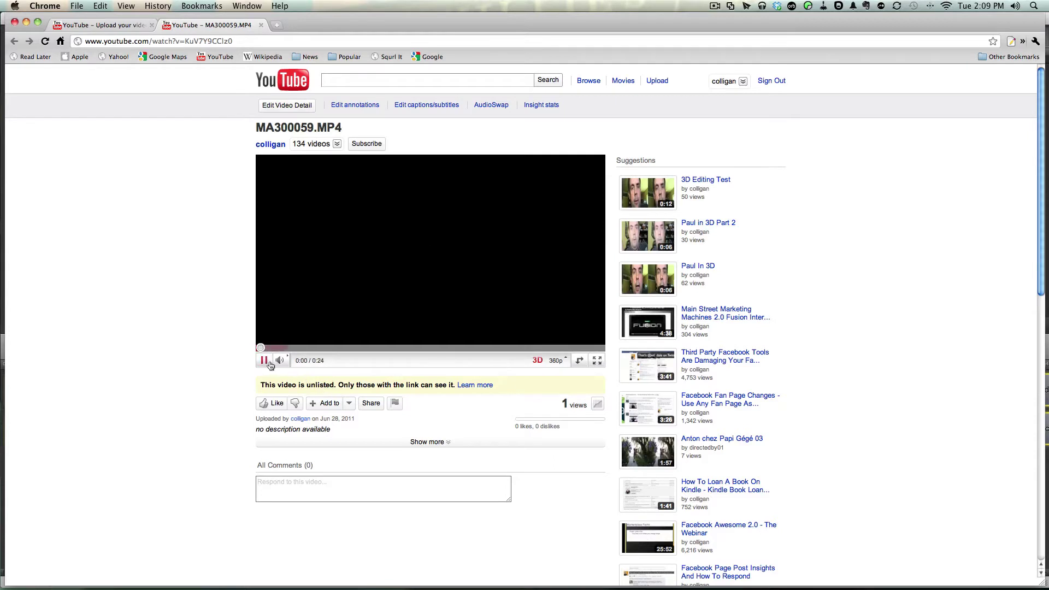
pyautogui.click(265, 362)
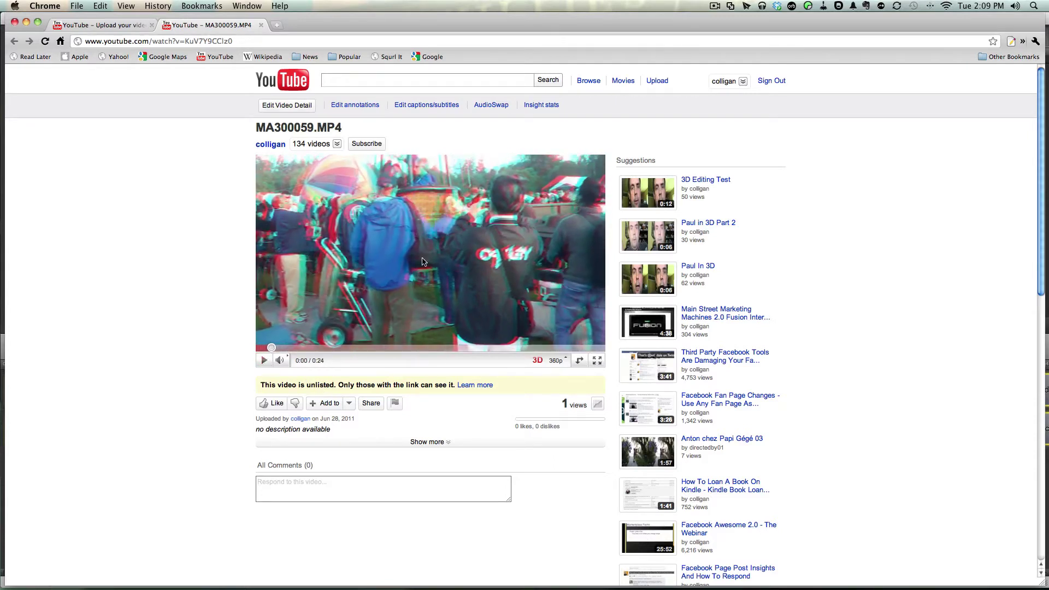
# Show the 3D options and pick 1080p playback quality.
pyautogui.click(538, 362)
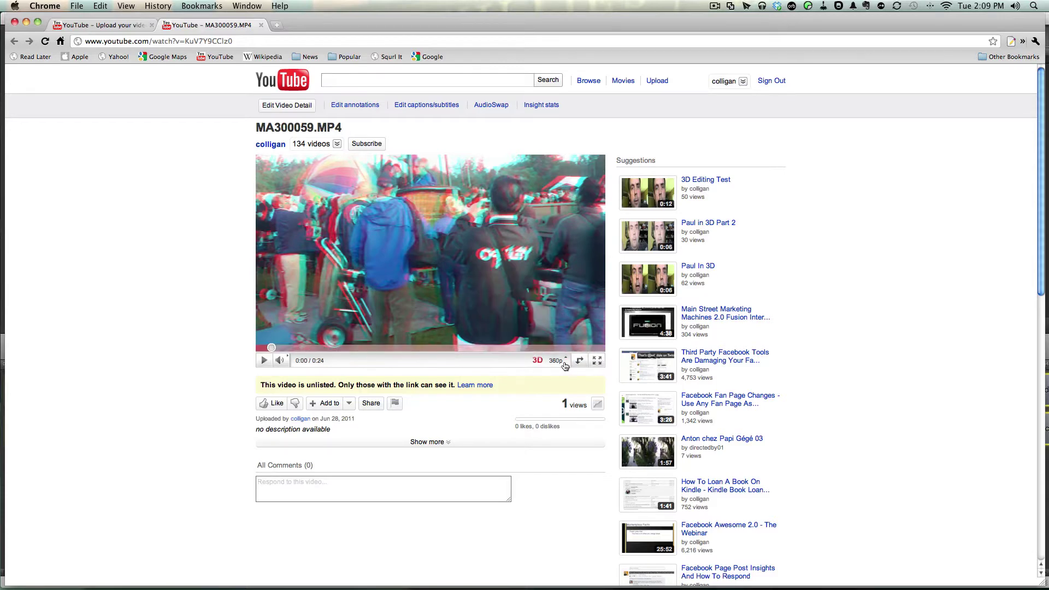
pyautogui.click(563, 363)
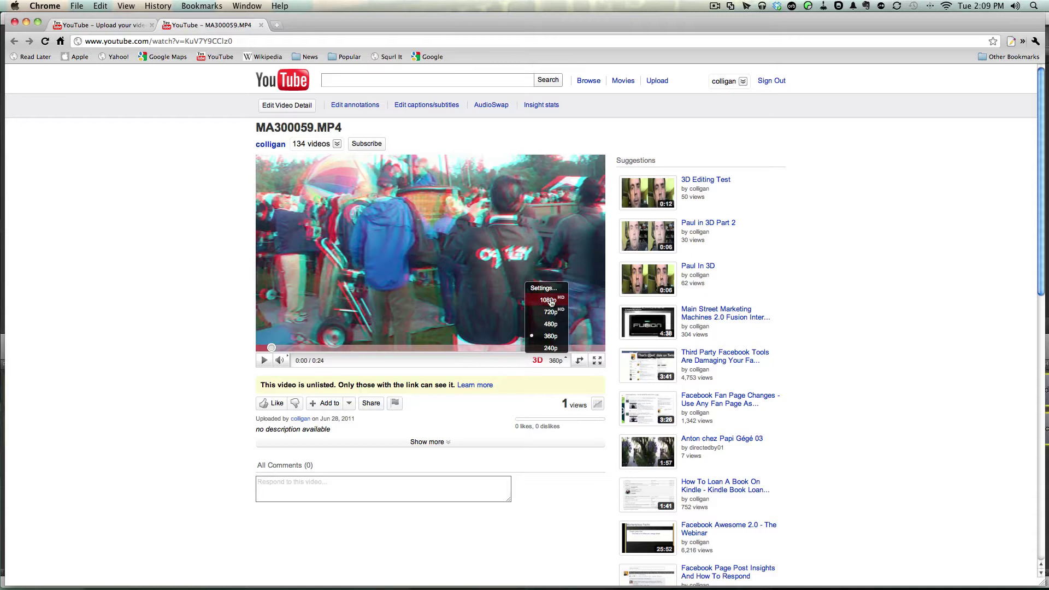
pyautogui.click(551, 303)
# Lower the playback volume and turn off 3D for plain 2D viewing.
pyautogui.click(538, 360)
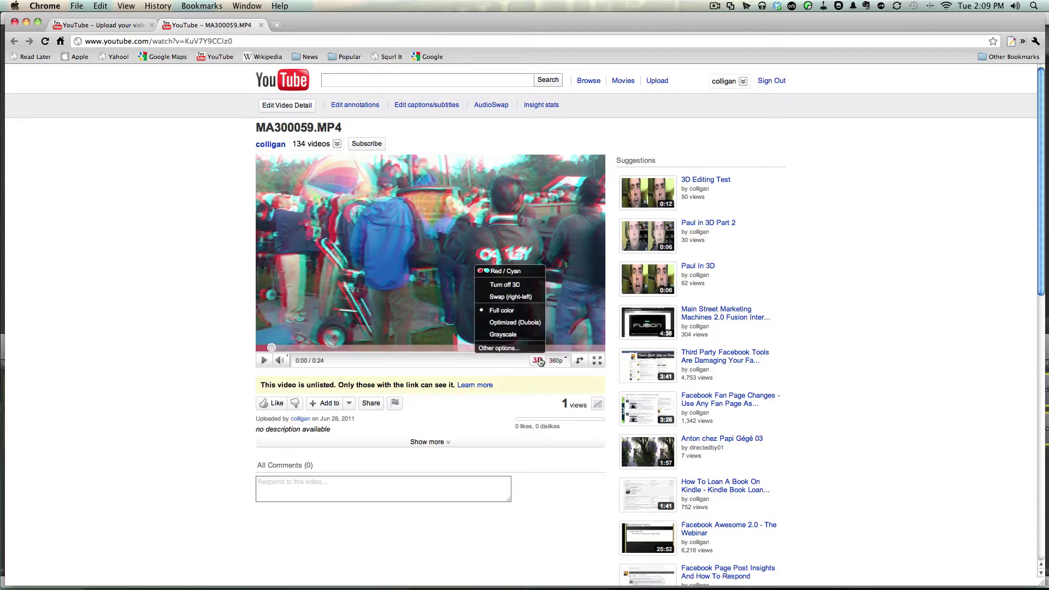
pyautogui.moveTo(280, 361)
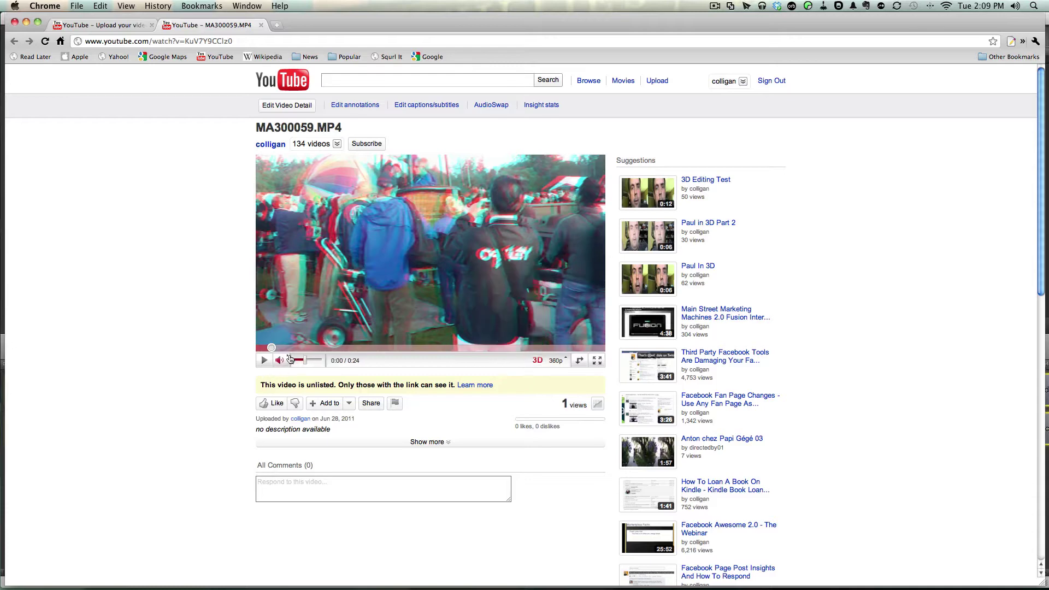
pyautogui.moveTo(300, 363); pyautogui.dragTo(296, 362)
pyautogui.moveTo(541, 362)
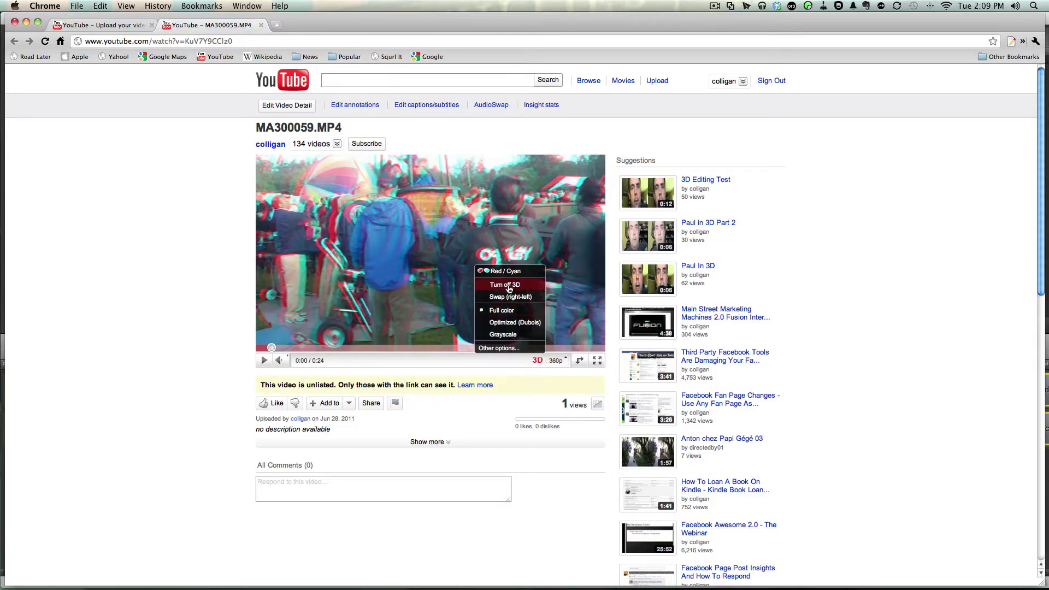
pyautogui.click(507, 285)
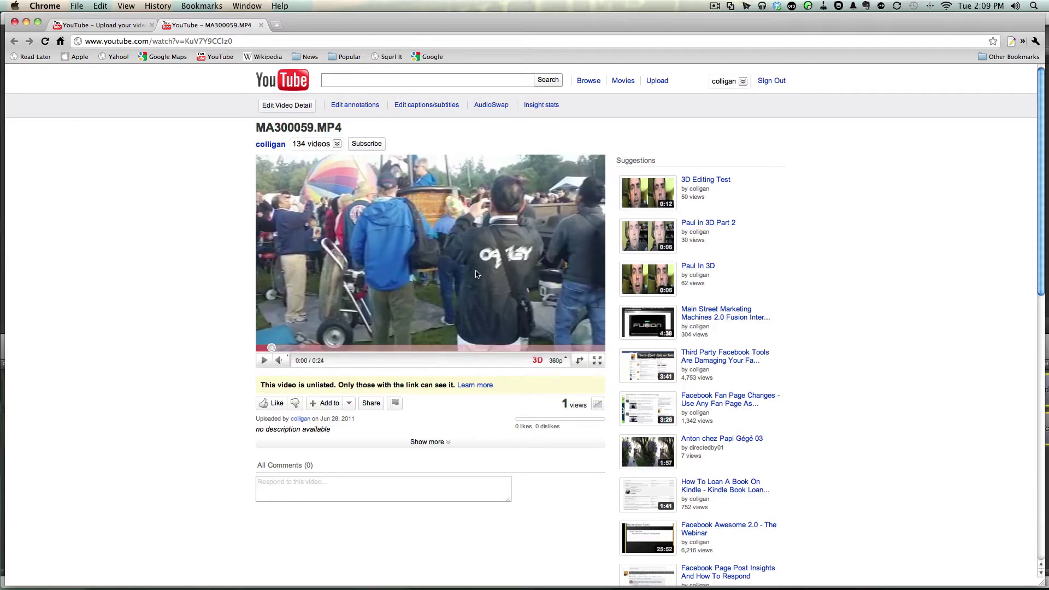
# Rewind, play the video briefly at 1080p, then go to the Upload page.
pyautogui.moveTo(271, 349); pyautogui.dragTo(260, 349)
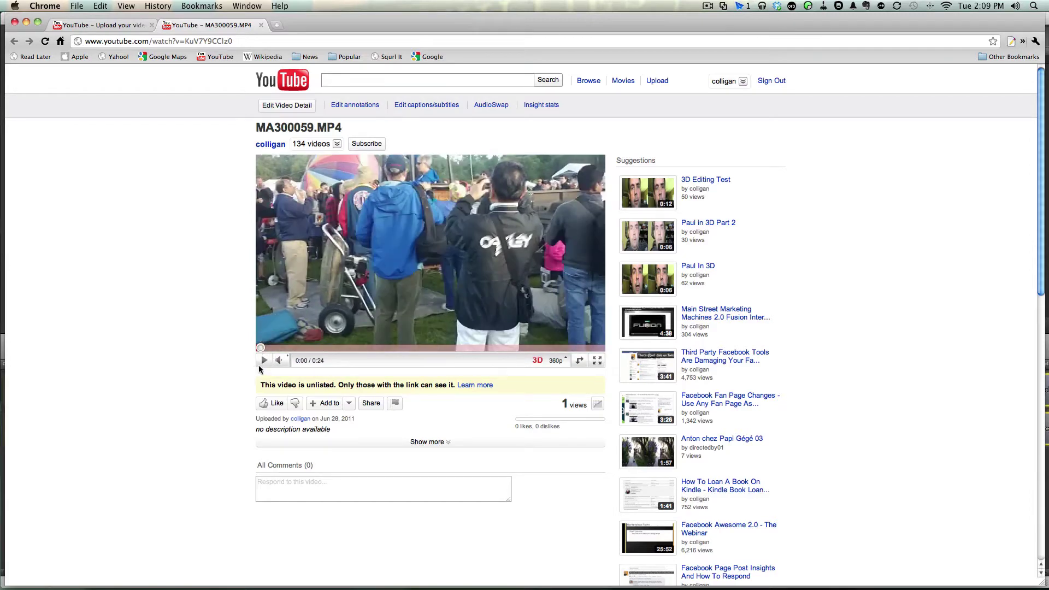
pyautogui.click(555, 363)
pyautogui.click(541, 302)
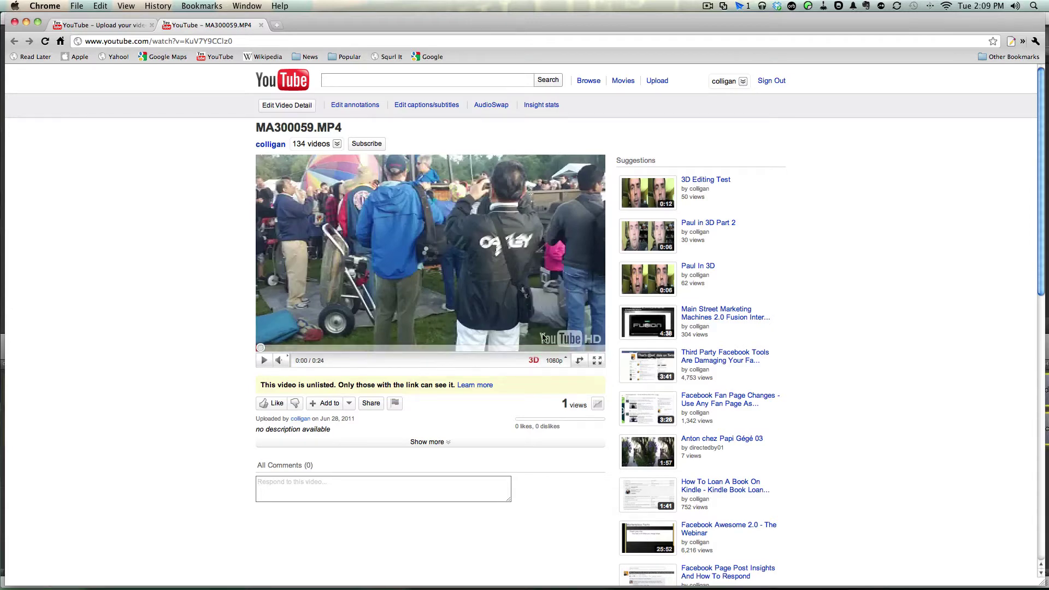
pyautogui.click(535, 361)
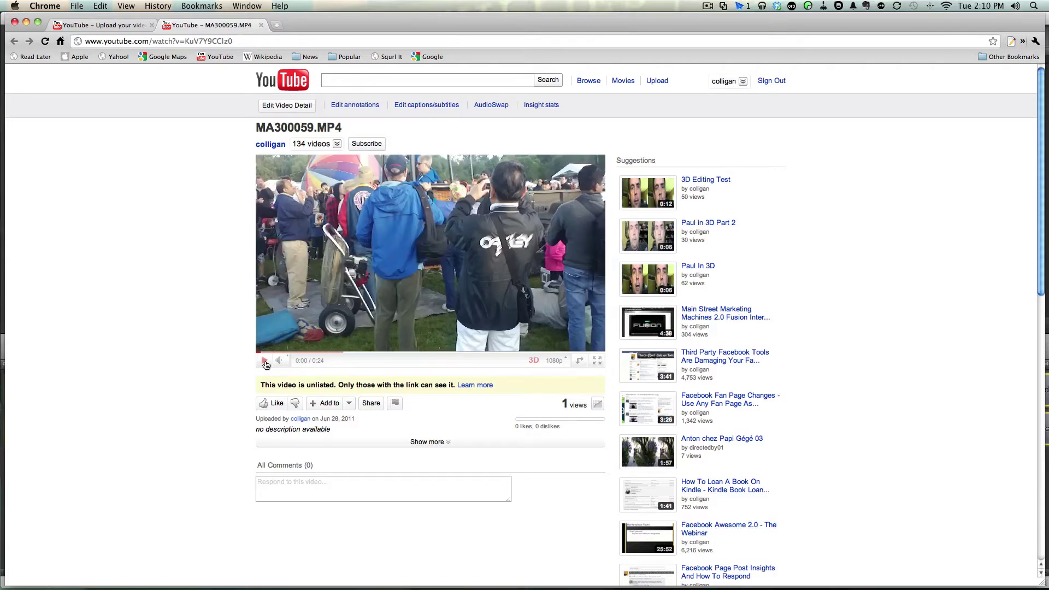
pyautogui.click(265, 363)
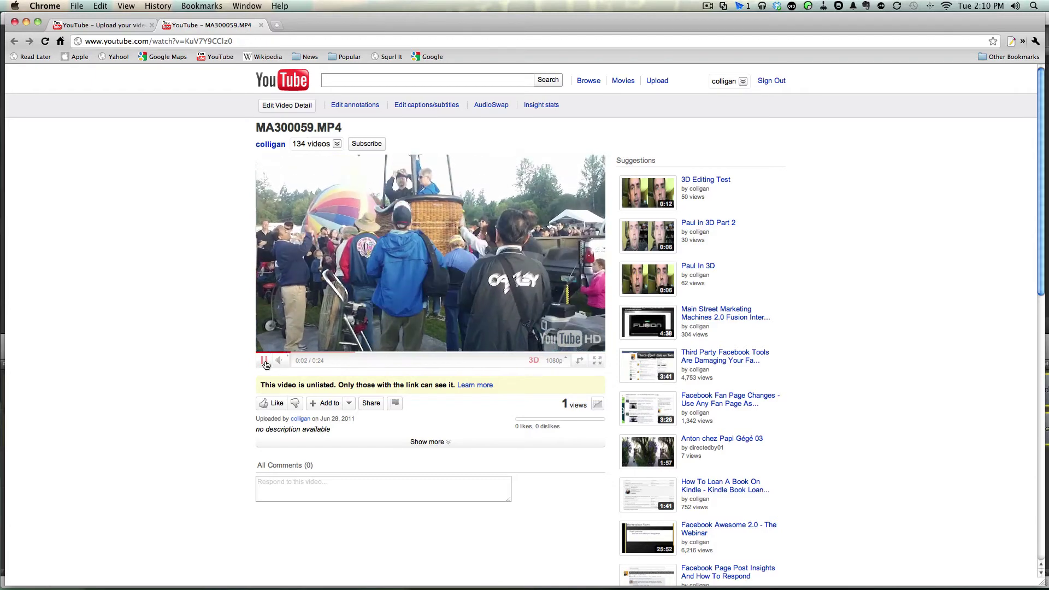
pyautogui.click(265, 362)
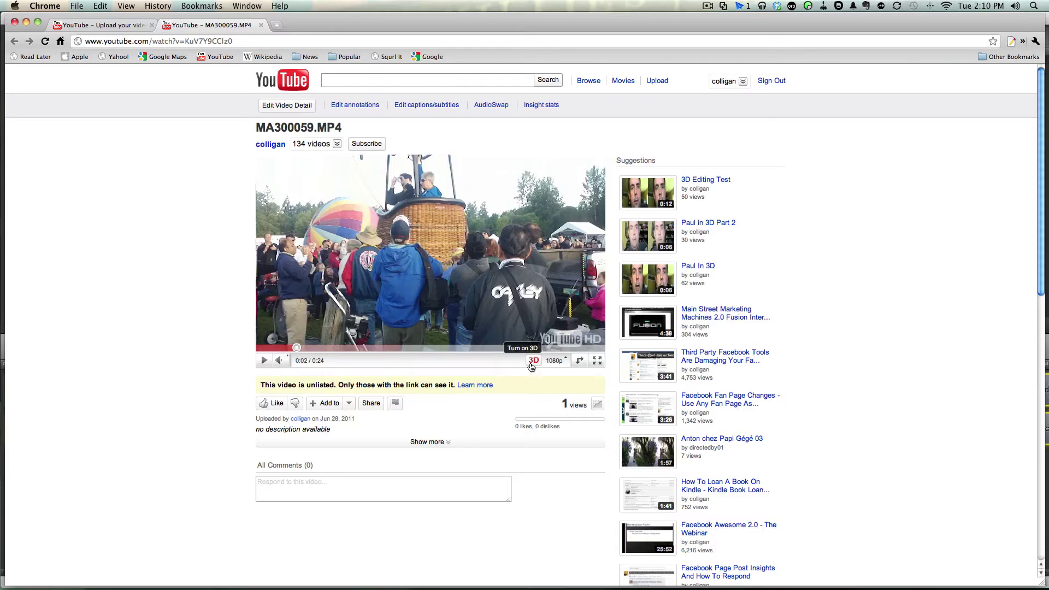
pyautogui.click(658, 80)
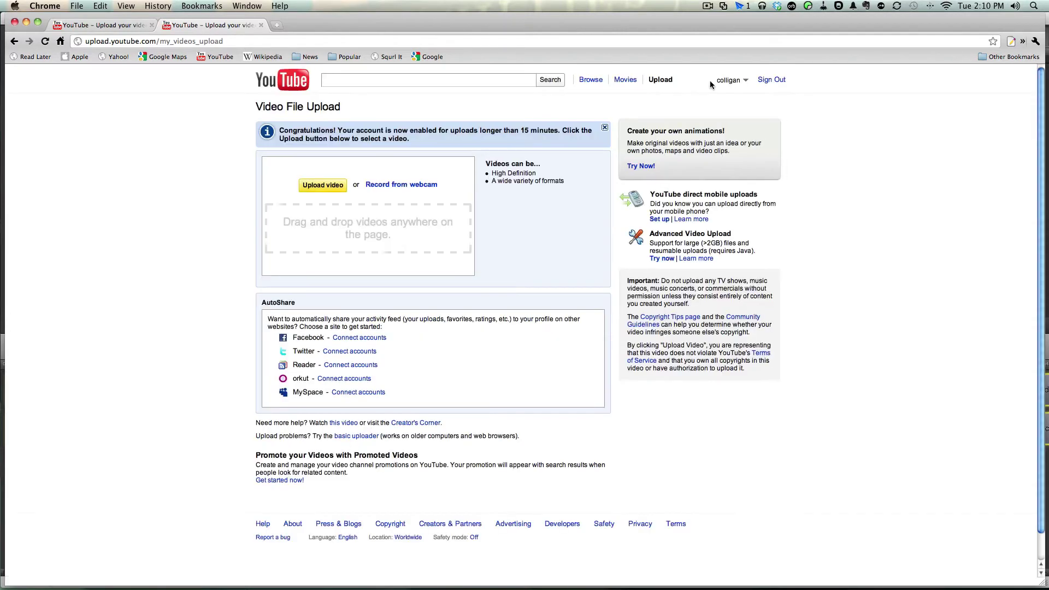
# From My Videos, open MA300033.MP4 and pause the balloon clip at 0:05.
pyautogui.click(735, 82)
pyautogui.click(732, 107)
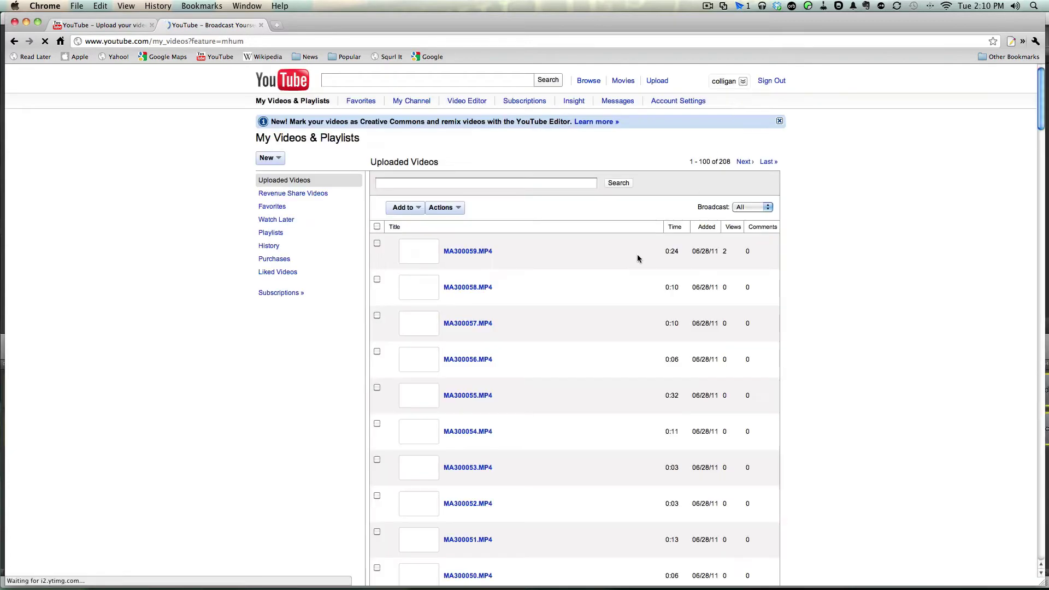
pyautogui.scroll(-2, 517, 254)
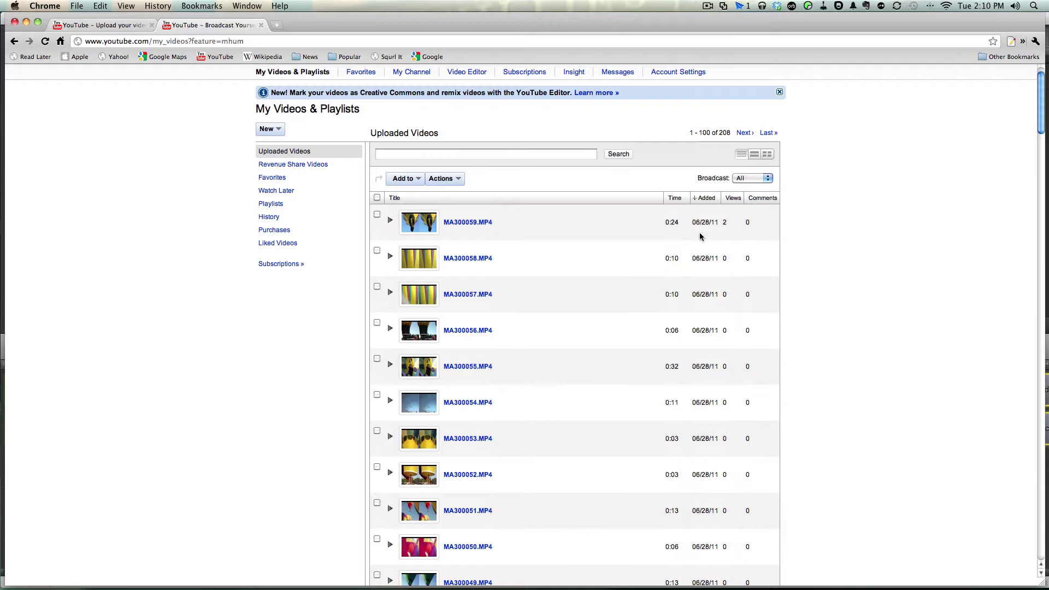
pyautogui.scroll(-15, 609, 235)
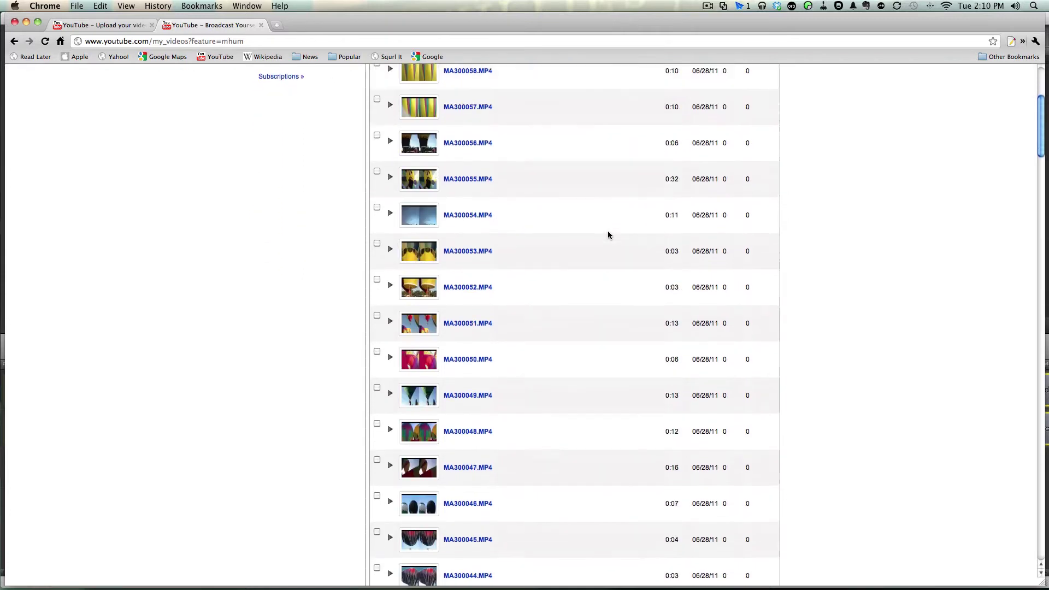
pyautogui.scroll(-12, 609, 235)
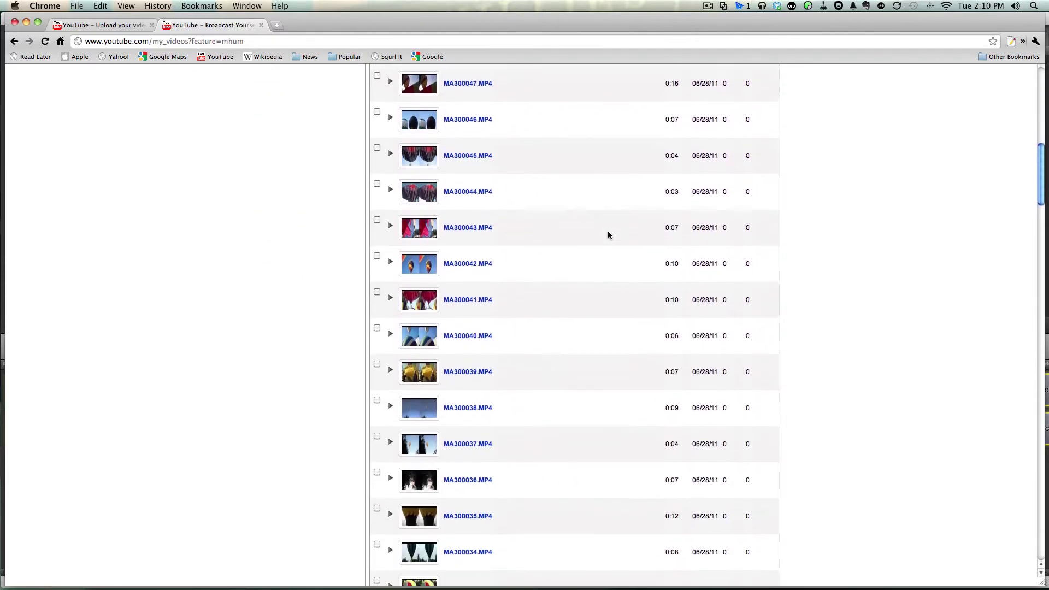
pyautogui.scroll(-2, 609, 235)
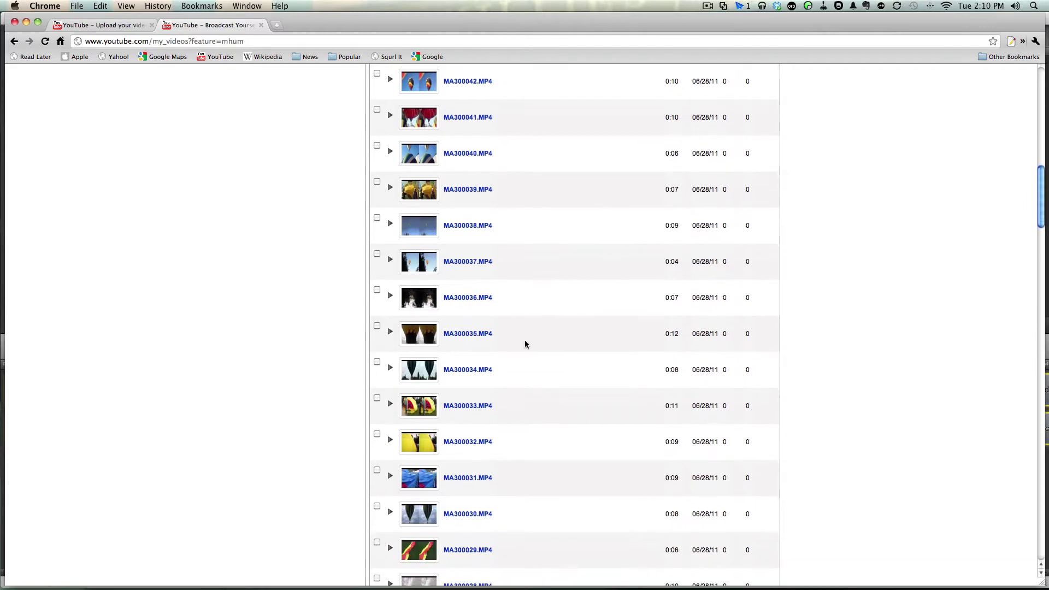
pyautogui.click(464, 407)
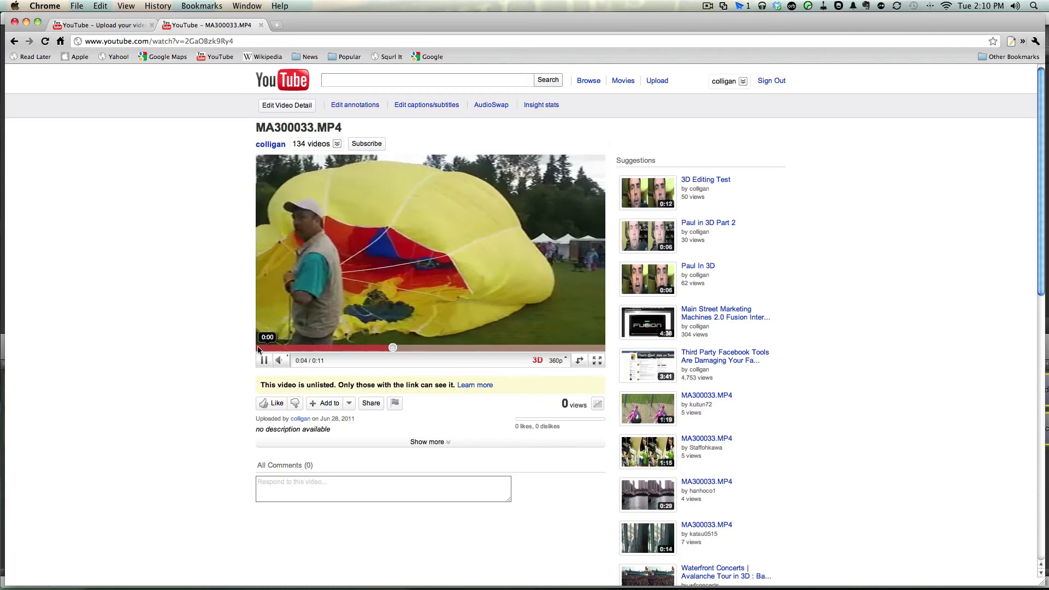
pyautogui.click(314, 325)
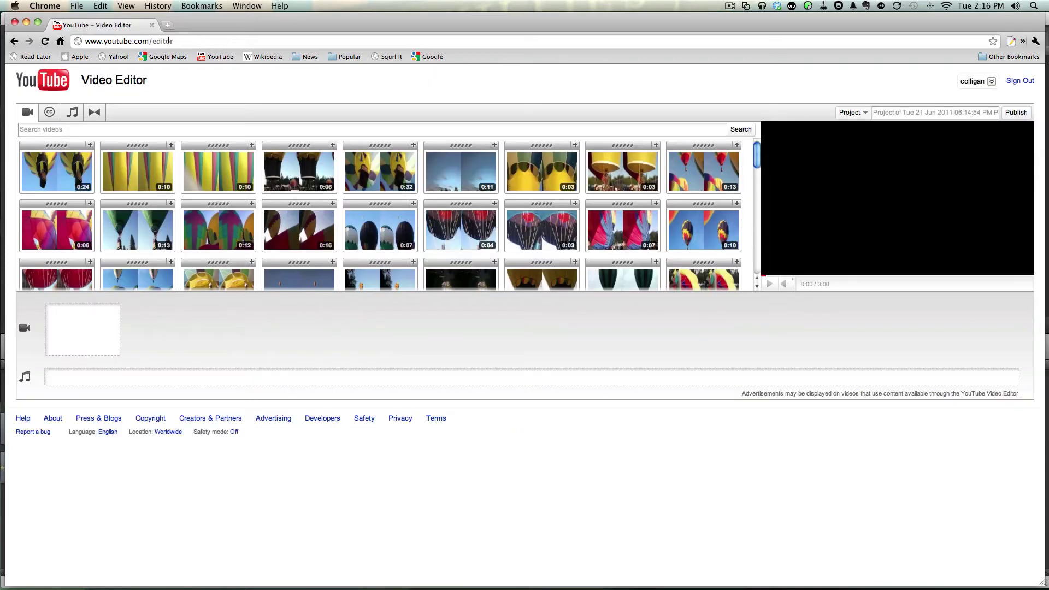
# In the Video Editor, add MA300009, MA300010 and MA300011 to the timeline and preview the 0:20 project.
pyautogui.moveTo(173, 42); pyautogui.dragTo(52, 42)
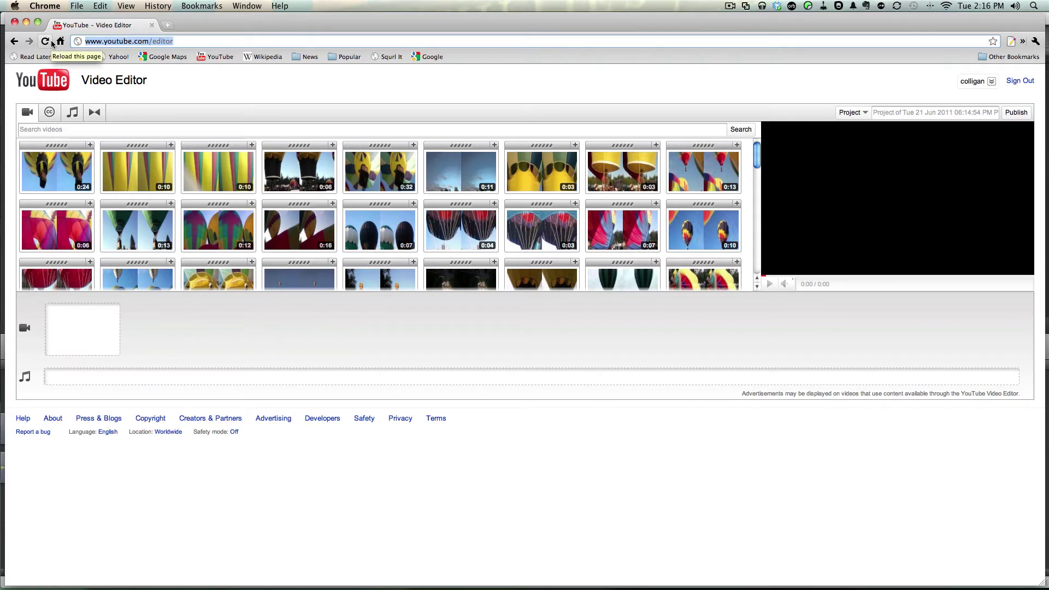
pyautogui.scroll(-3, 290, 216)
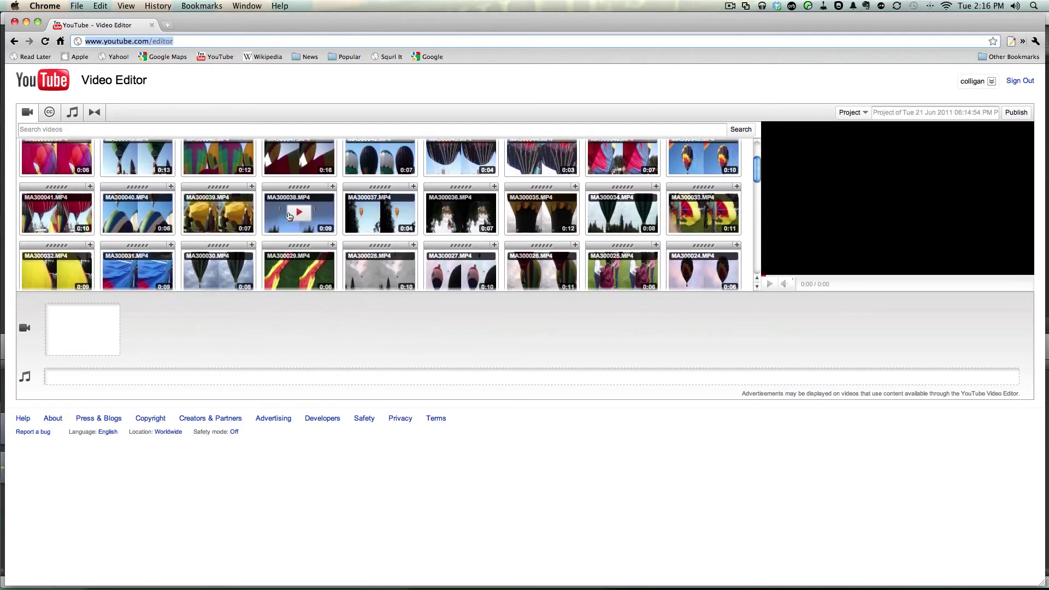
pyautogui.scroll(-4, 289, 216)
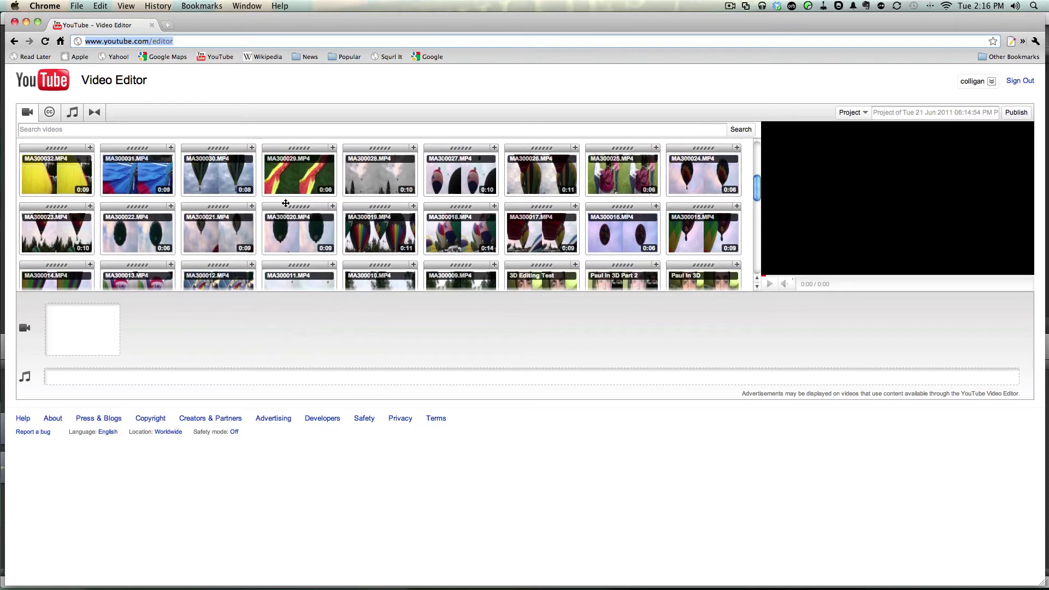
pyautogui.scroll(-3, 285, 203)
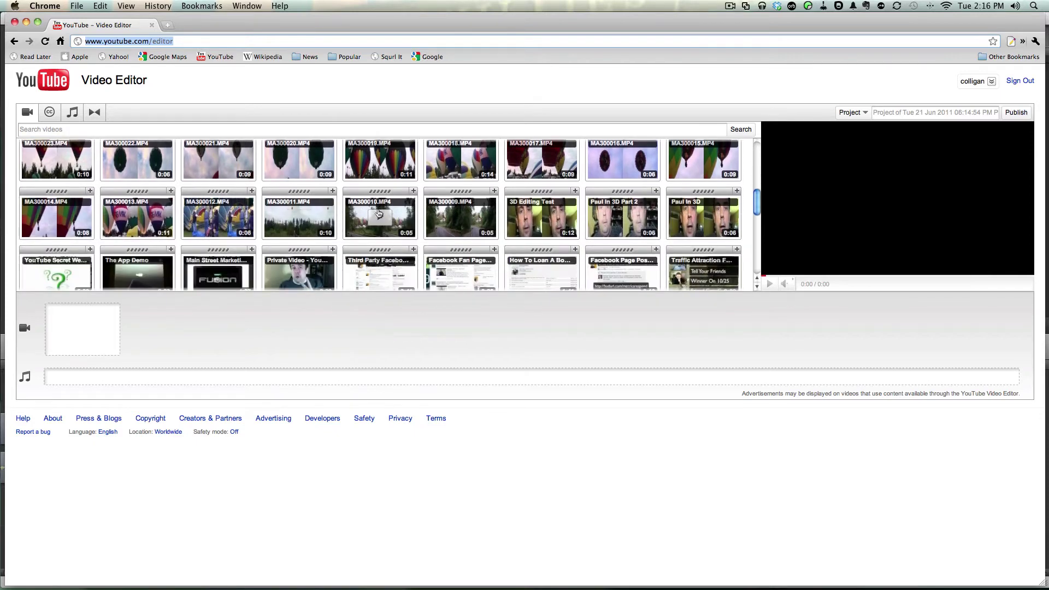
pyautogui.moveTo(460, 216); pyautogui.dragTo(82, 329)
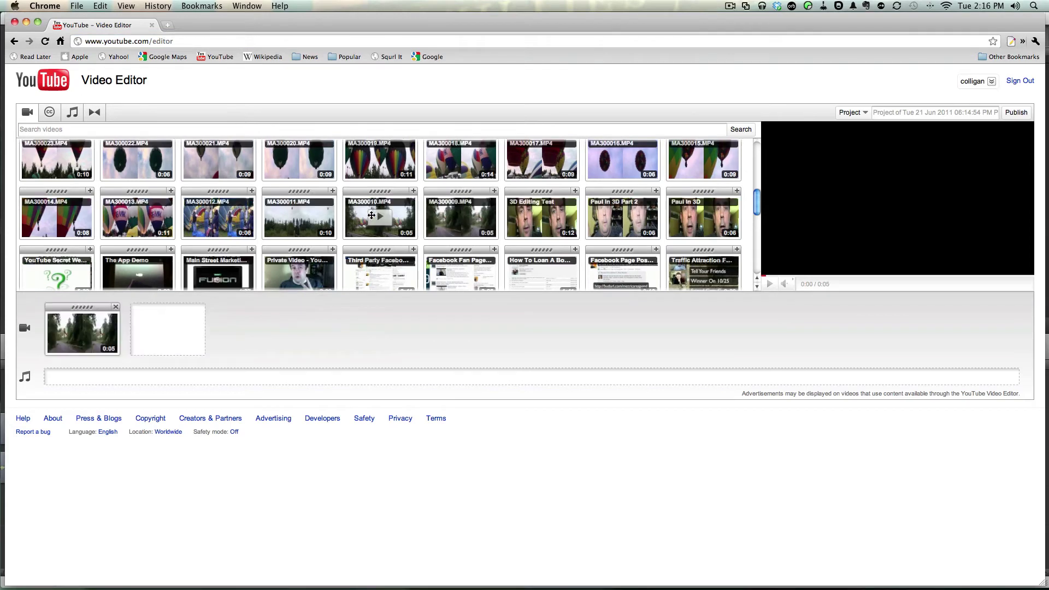
pyautogui.moveTo(371, 215); pyautogui.dragTo(164, 308)
pyautogui.moveTo(293, 190); pyautogui.dragTo(250, 310)
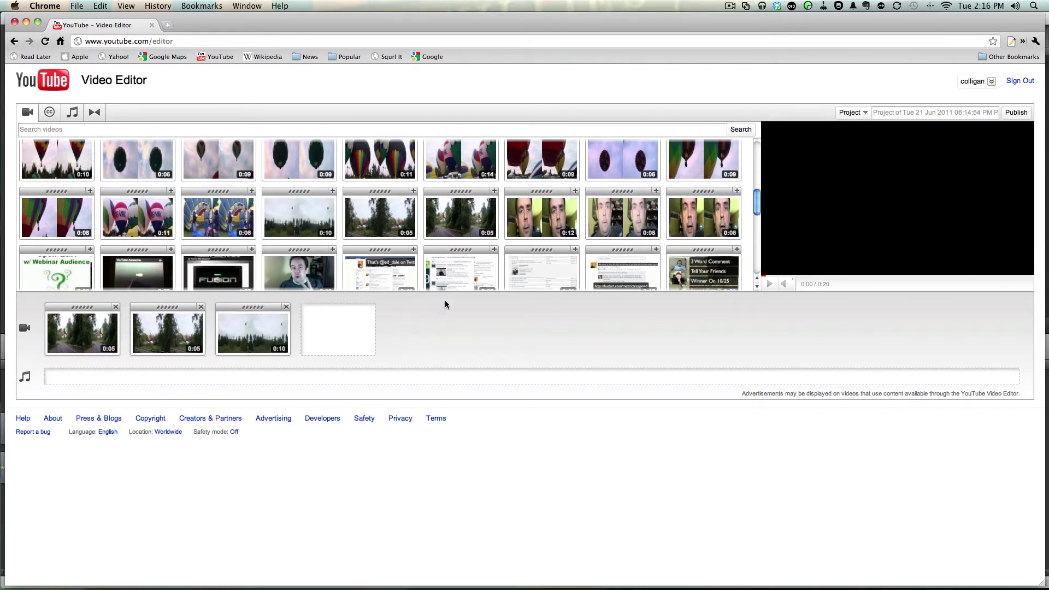
pyautogui.click(770, 284)
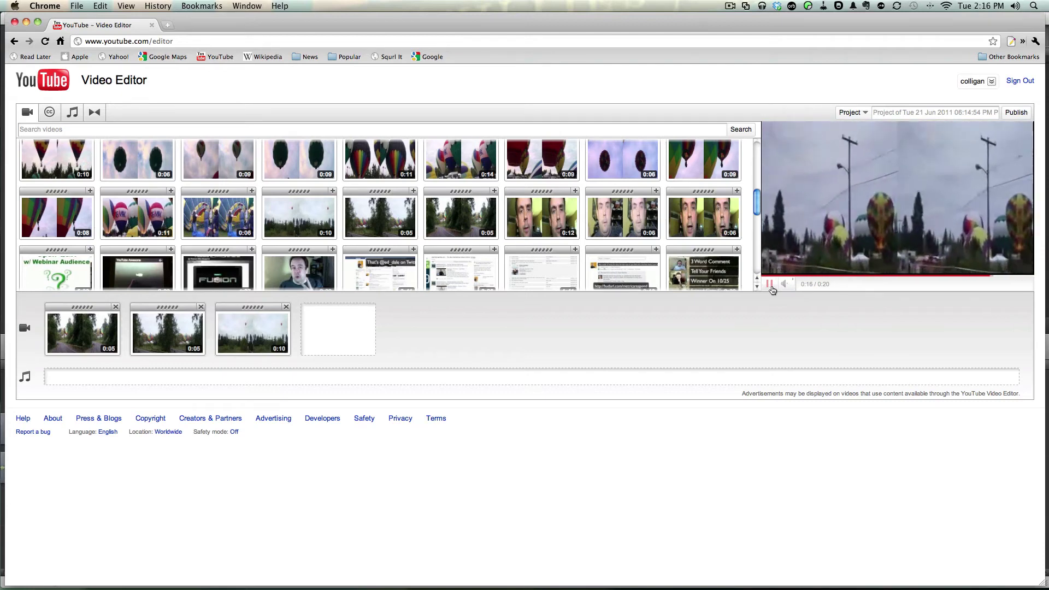
# Remove the first timeline clip and trim 2.66 seconds off MA300011.MP4, leaving clips of 0:05 and 0:07.
pyautogui.click(770, 285)
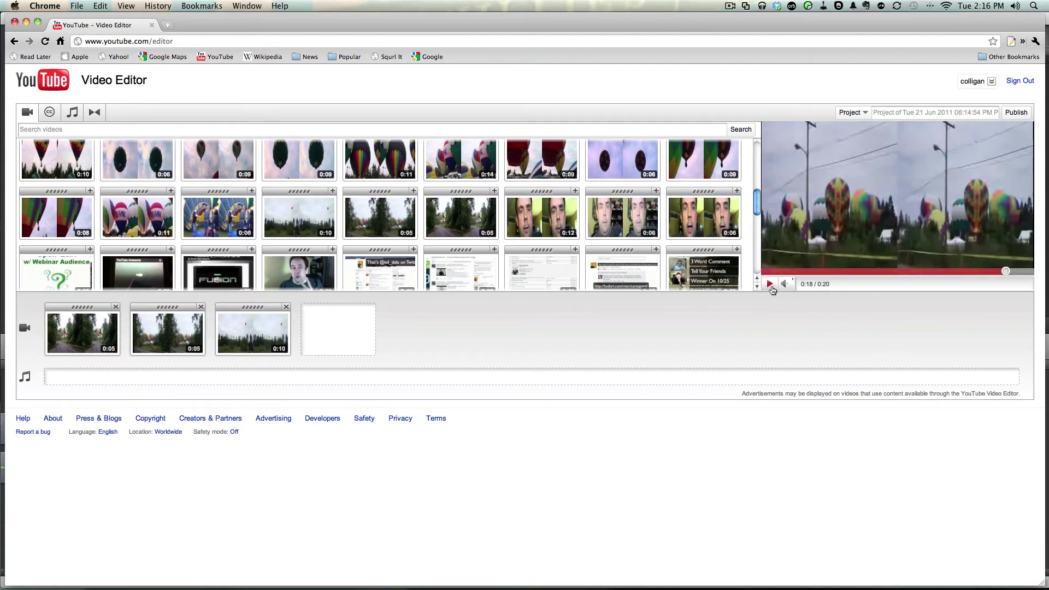
pyautogui.click(116, 308)
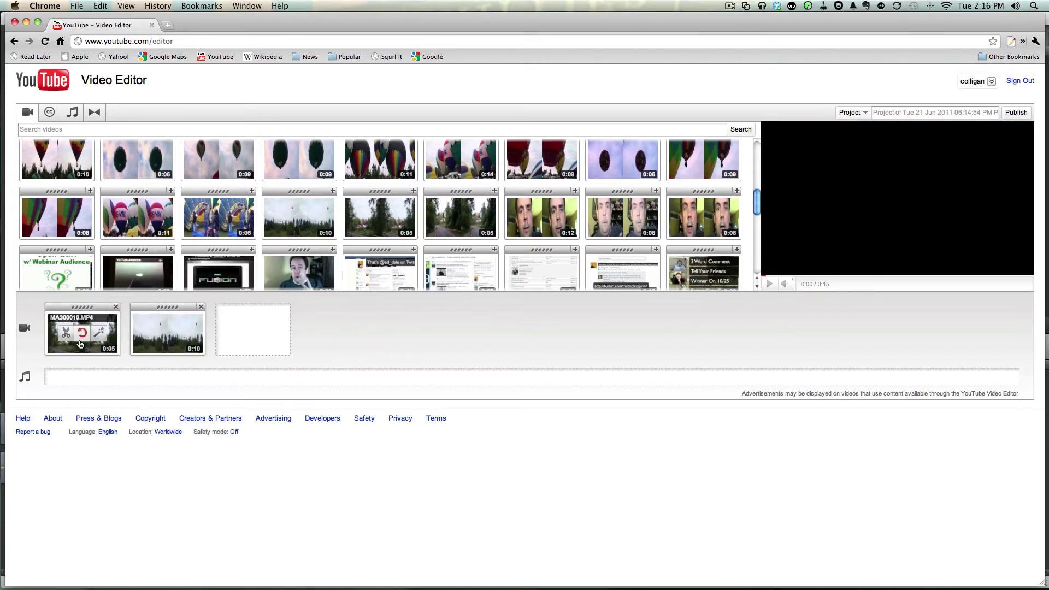
pyautogui.moveTo(153, 339)
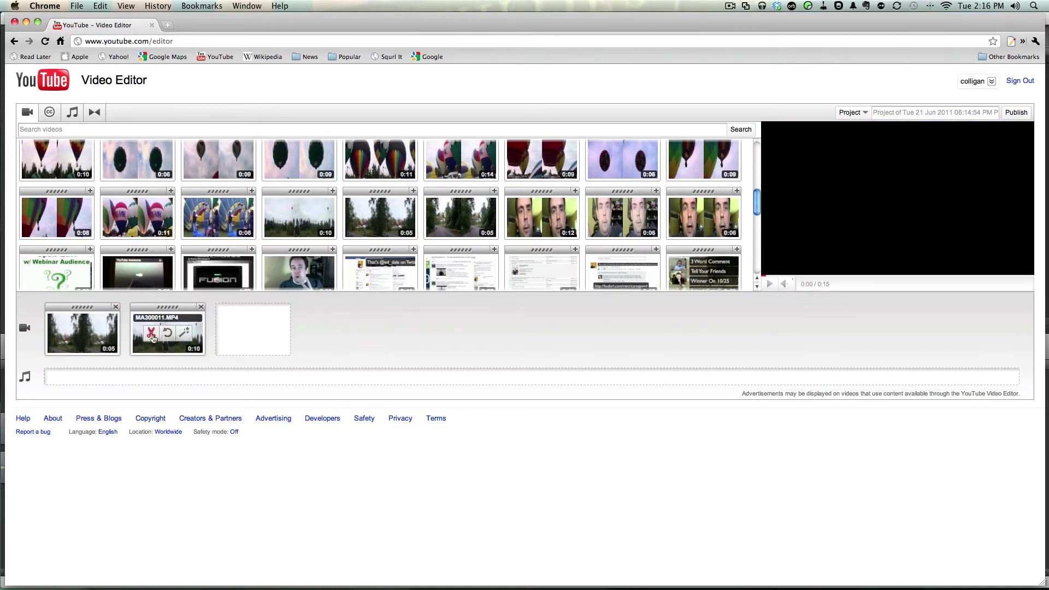
pyautogui.click(151, 335)
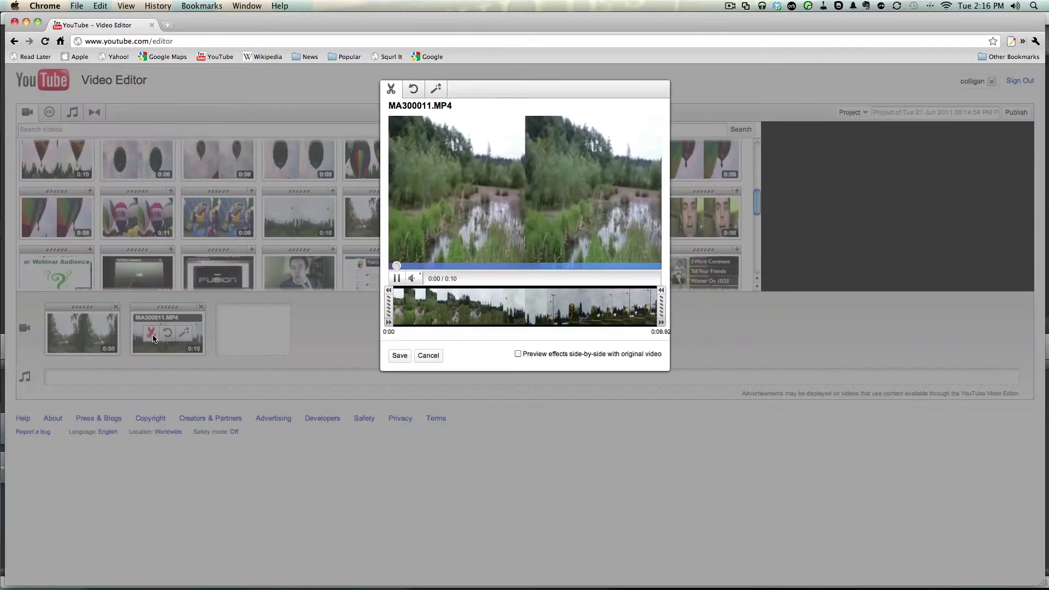
pyautogui.click(397, 279)
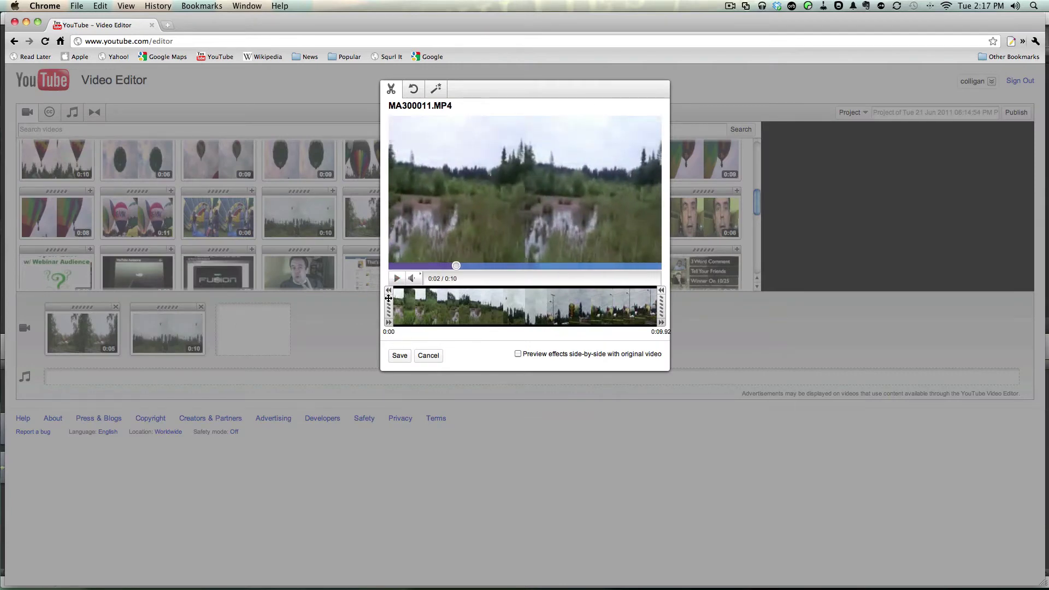
pyautogui.moveTo(389, 298); pyautogui.dragTo(491, 314)
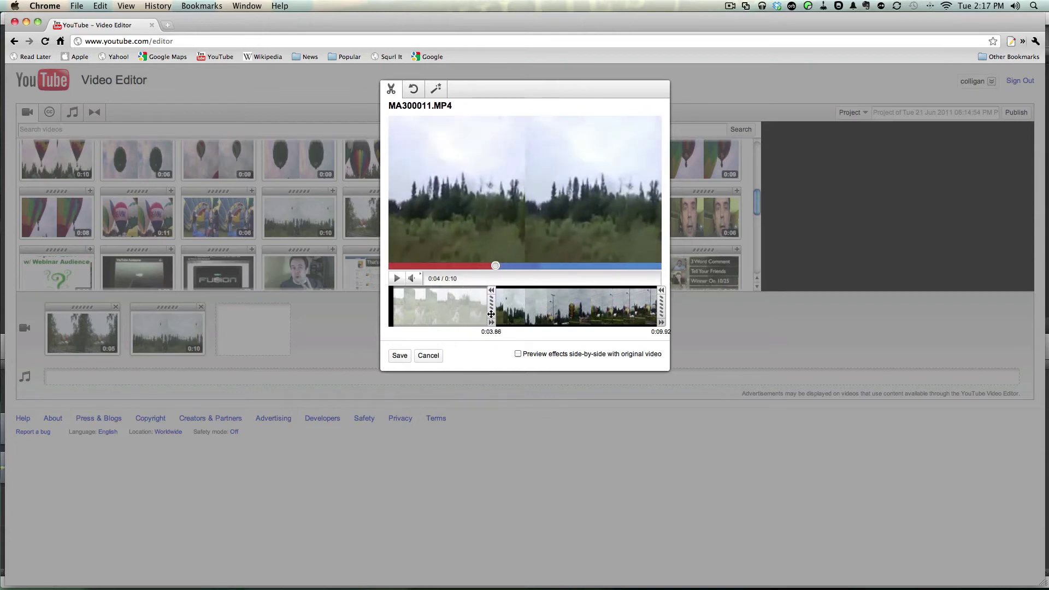
pyautogui.click(399, 356)
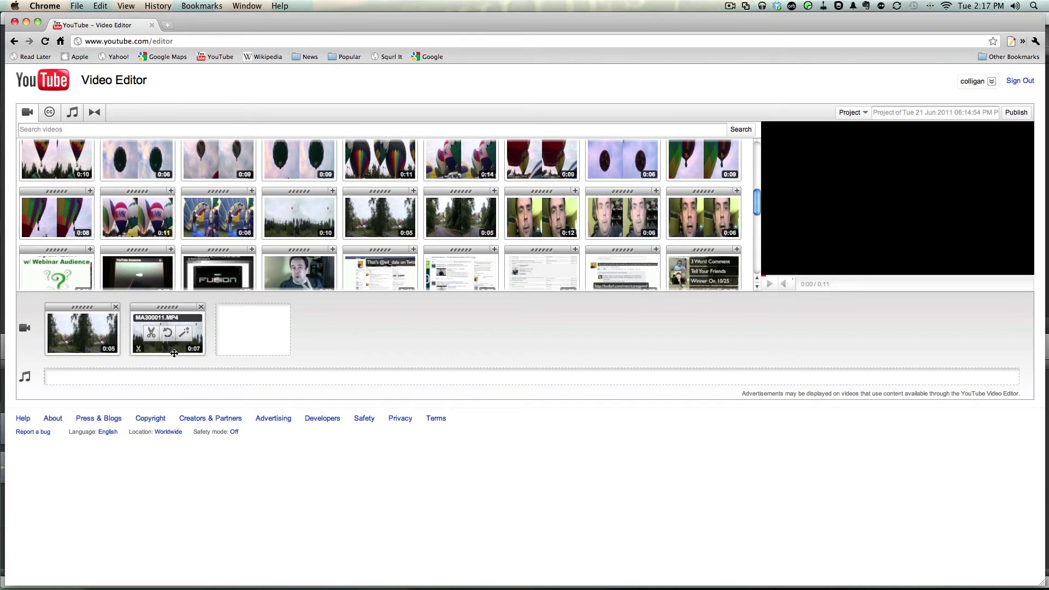
pyautogui.moveTo(83, 339)
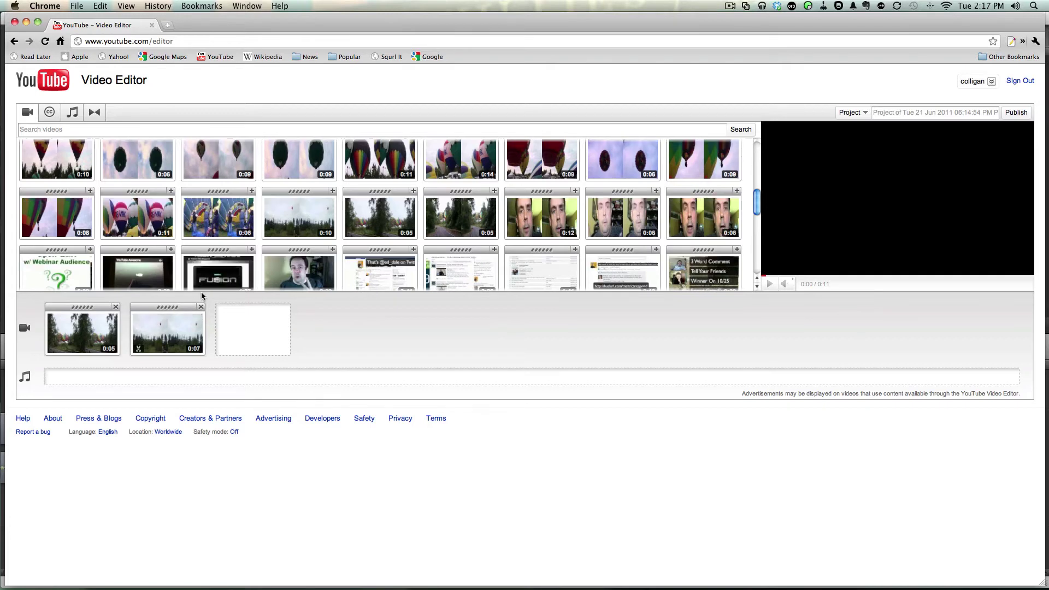
# Add the 0:06, 0:11 and MA300014 balloon clips to the timeline, then play and scrub the preview.
pyautogui.moveTo(223, 192); pyautogui.dragTo(254, 312)
pyautogui.moveTo(134, 192); pyautogui.dragTo(338, 329)
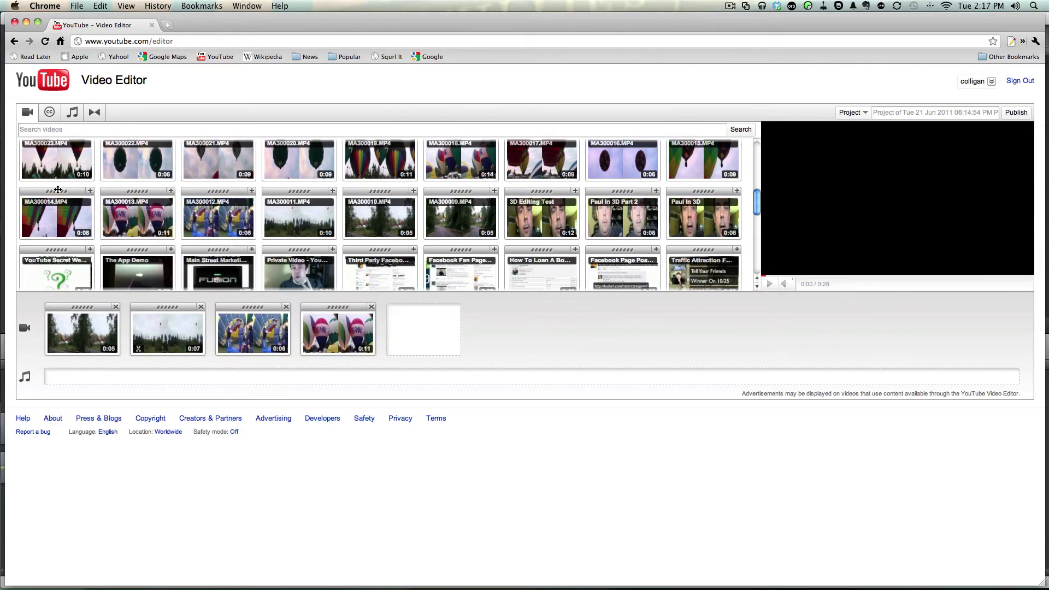
pyautogui.moveTo(60, 191); pyautogui.dragTo(304, 312)
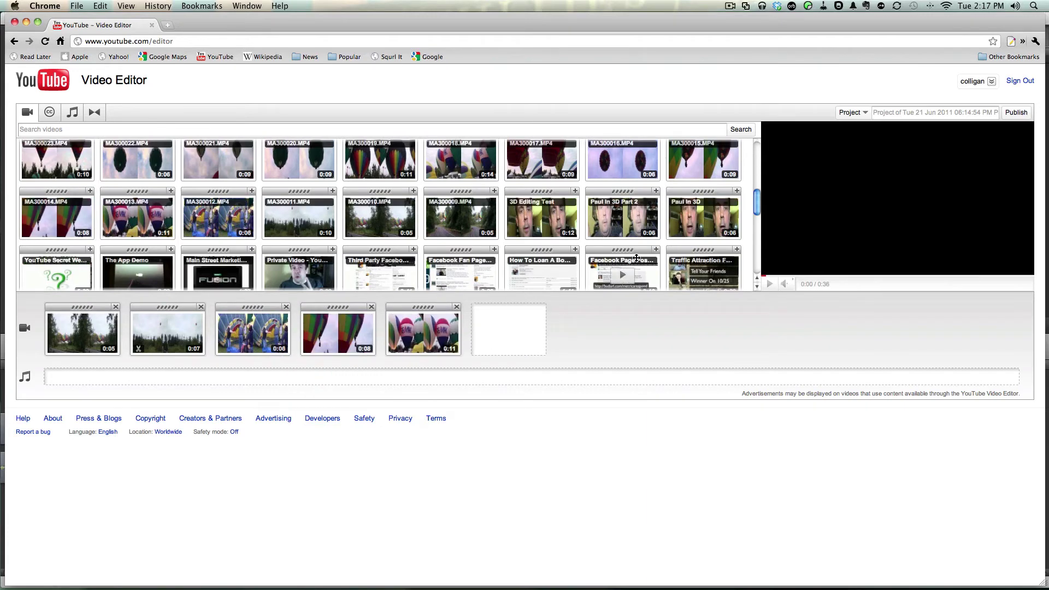
pyautogui.click(770, 284)
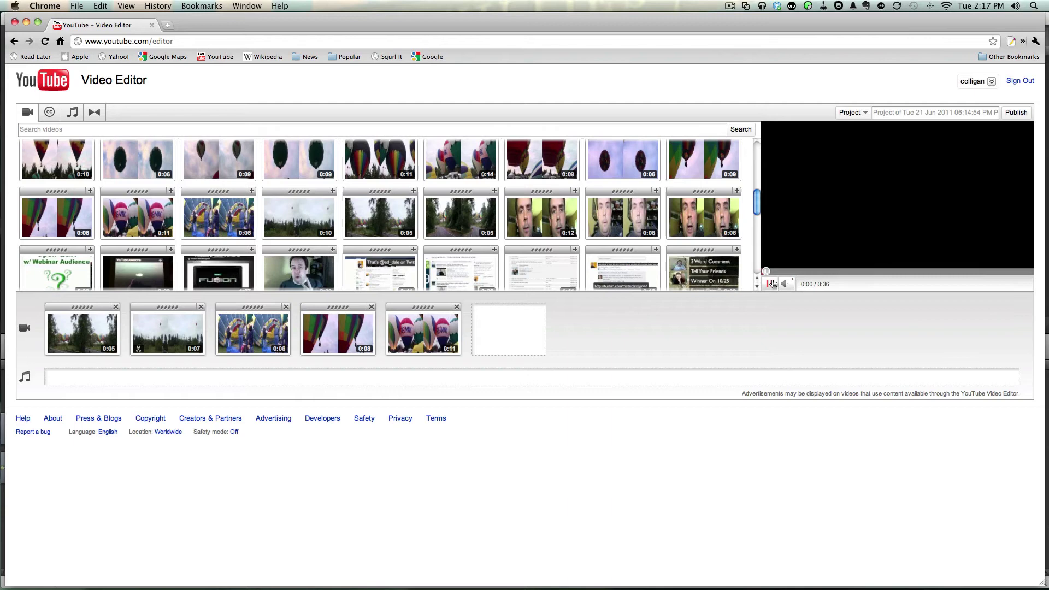
pyautogui.moveTo(769, 270); pyautogui.dragTo(854, 273)
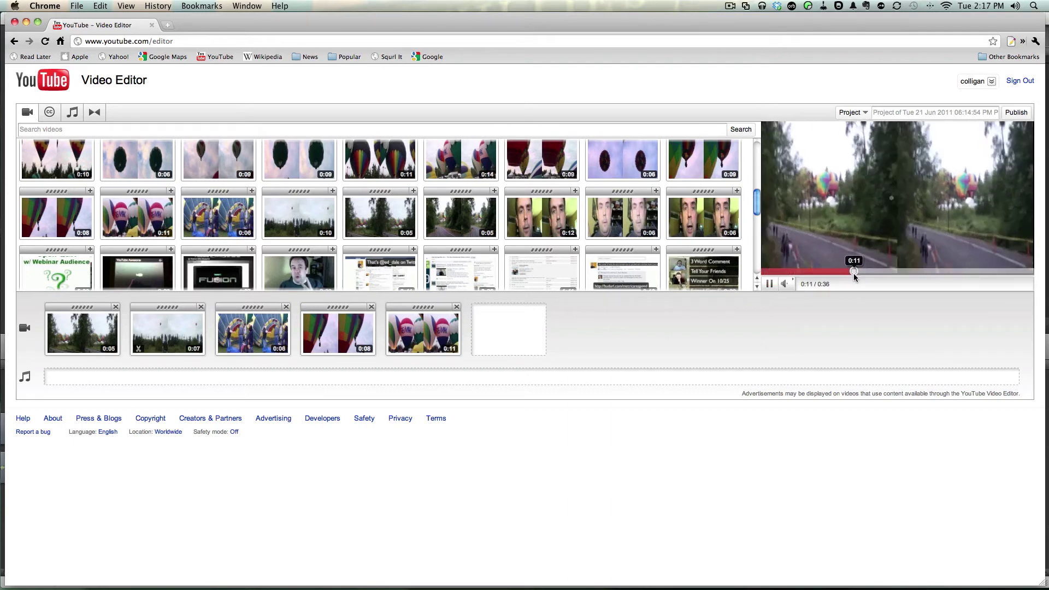
pyautogui.click(771, 285)
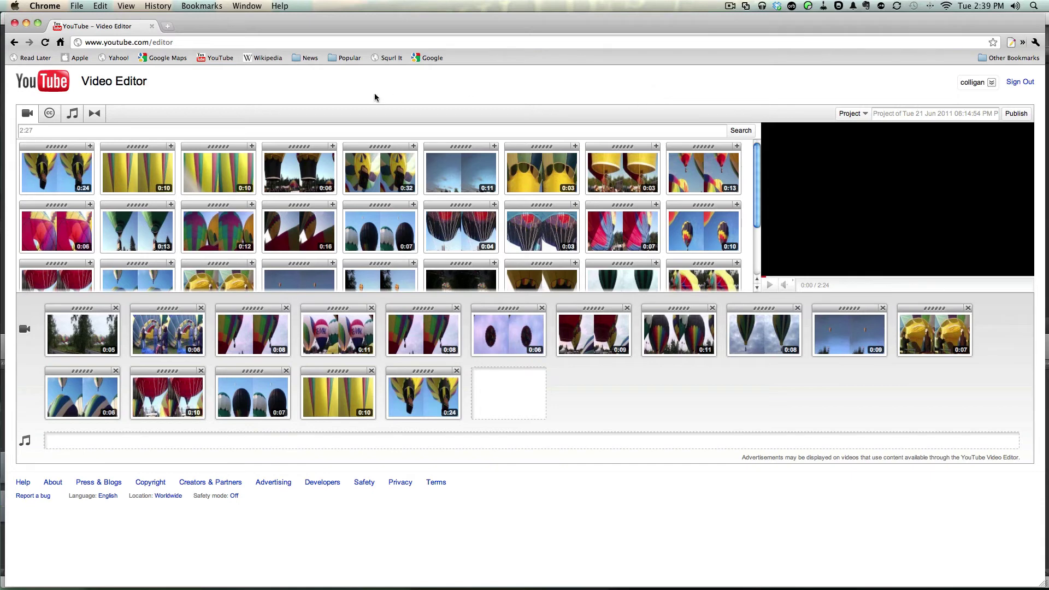
# Title the project 'Tigard Balloon Festival 2011 in 3D' and publish it.
pyautogui.click(73, 115)
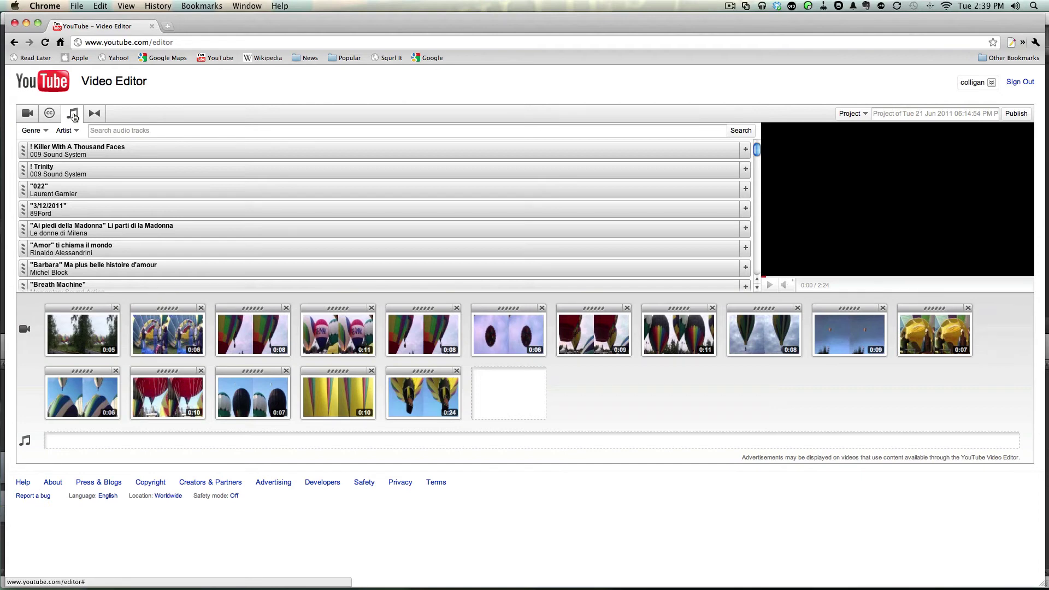
pyautogui.click(28, 114)
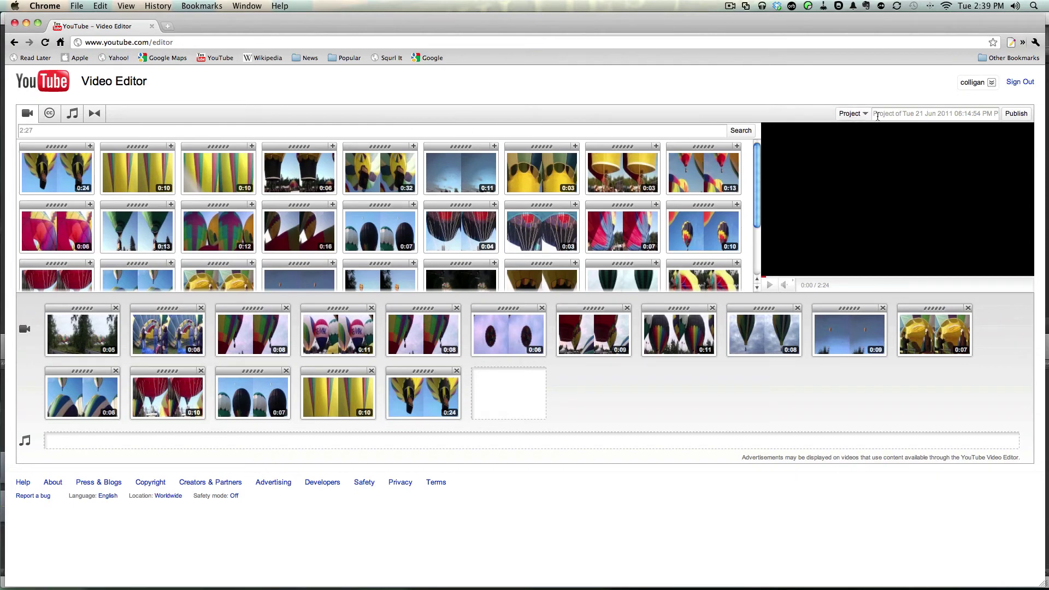
pyautogui.click(892, 115)
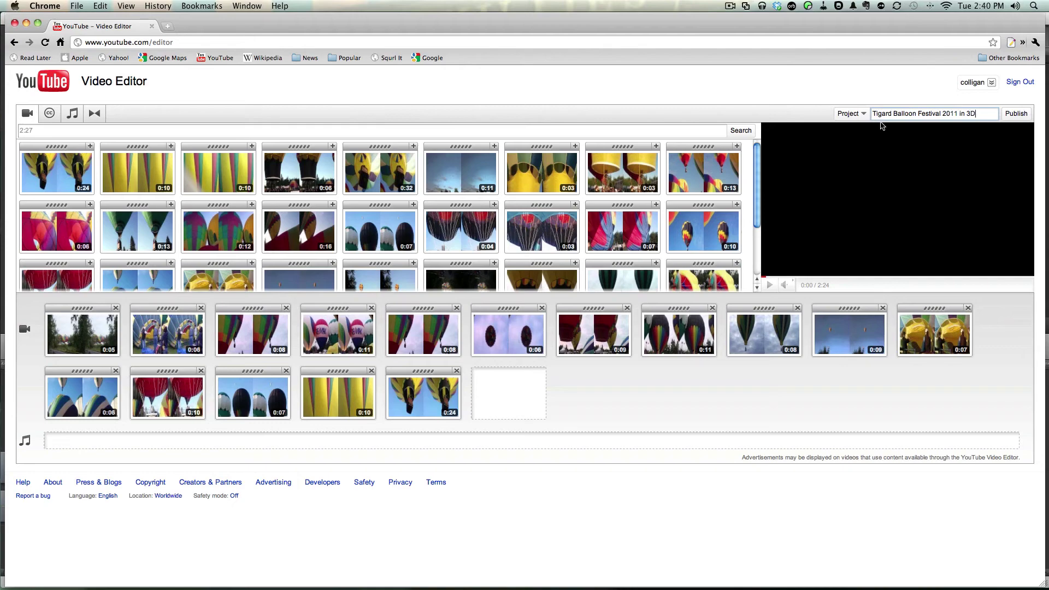
pyautogui.click(1015, 114)
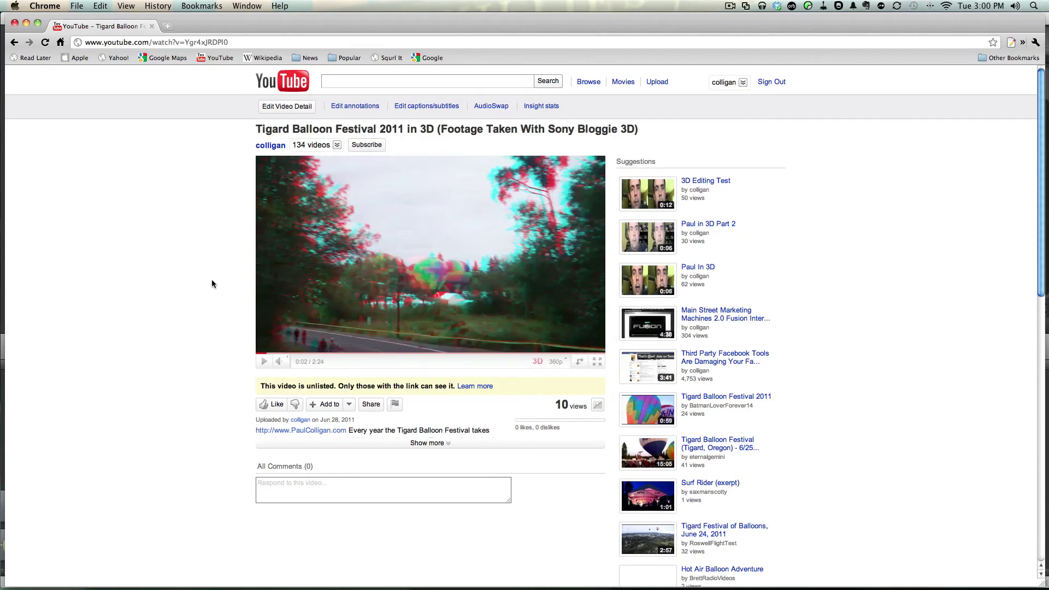
# Review the video's details and 3D layout options, cancel without changes, then go to AudioSwap.
pyautogui.click(290, 106)
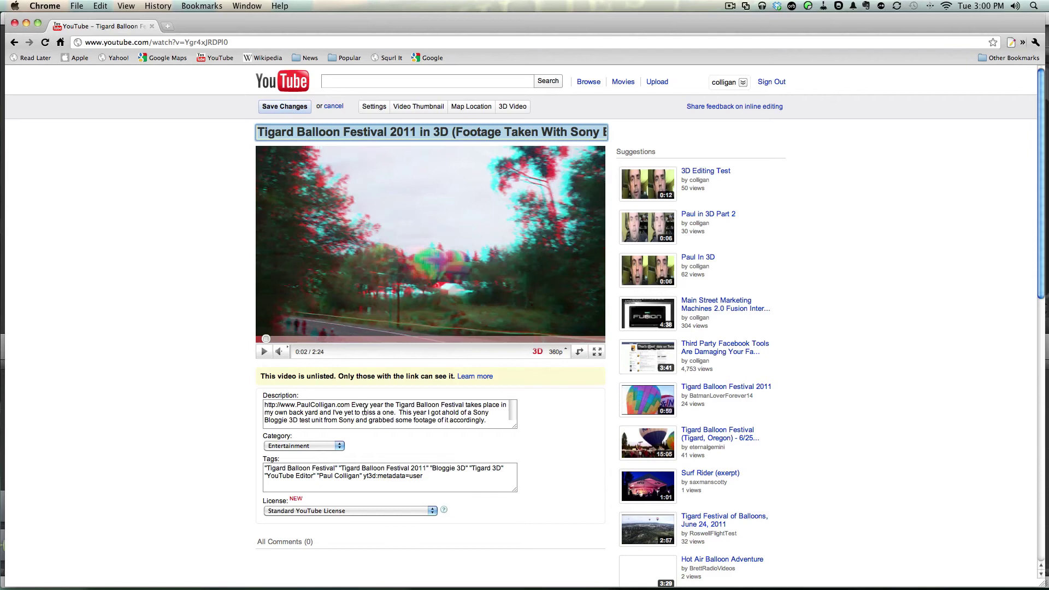
pyautogui.doubleClick(323, 477)
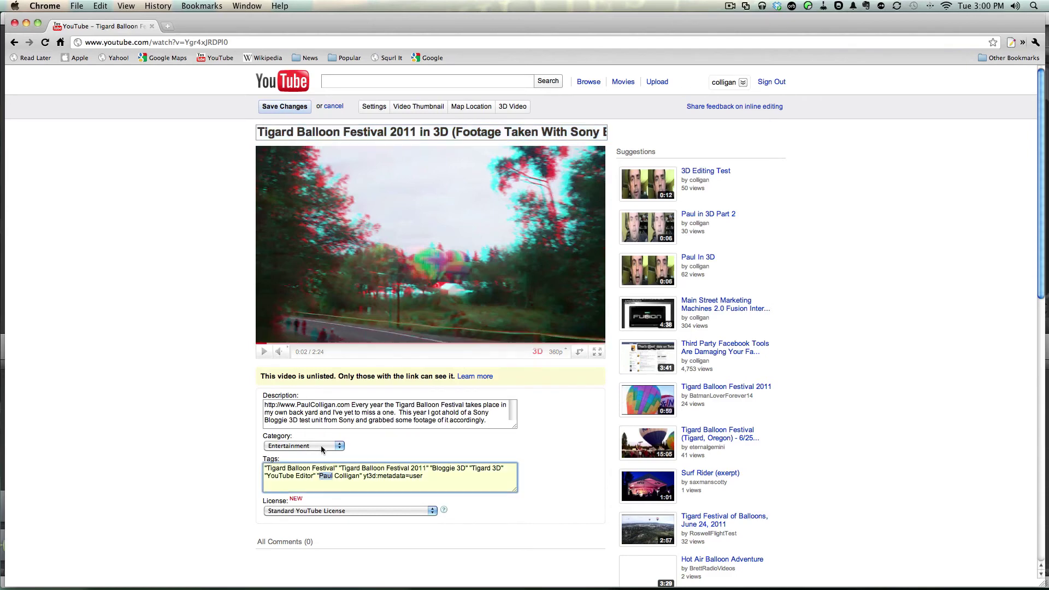
pyautogui.click(520, 107)
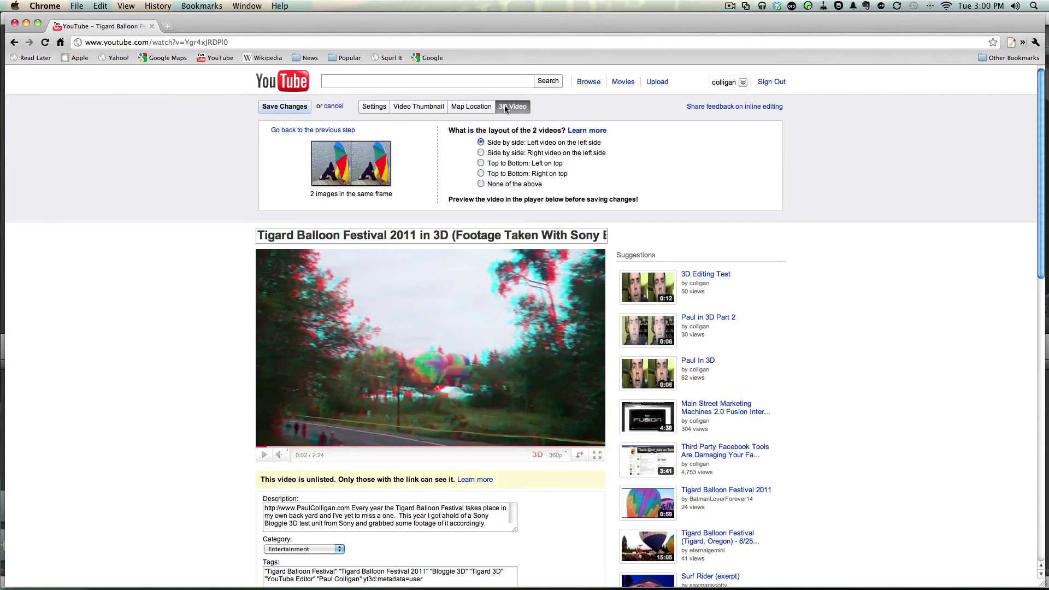
pyautogui.click(328, 109)
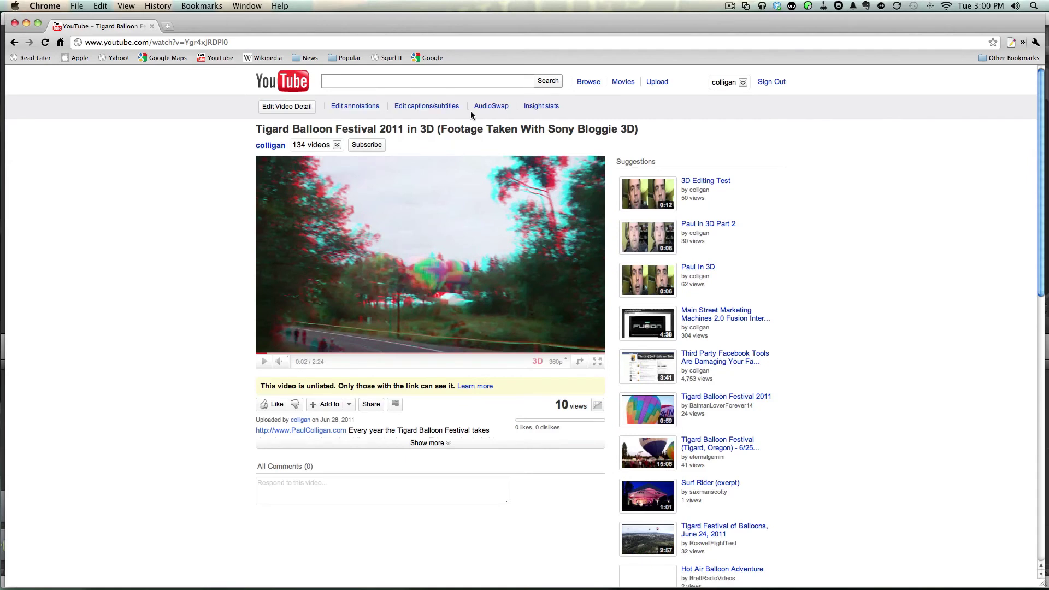
pyautogui.click(499, 107)
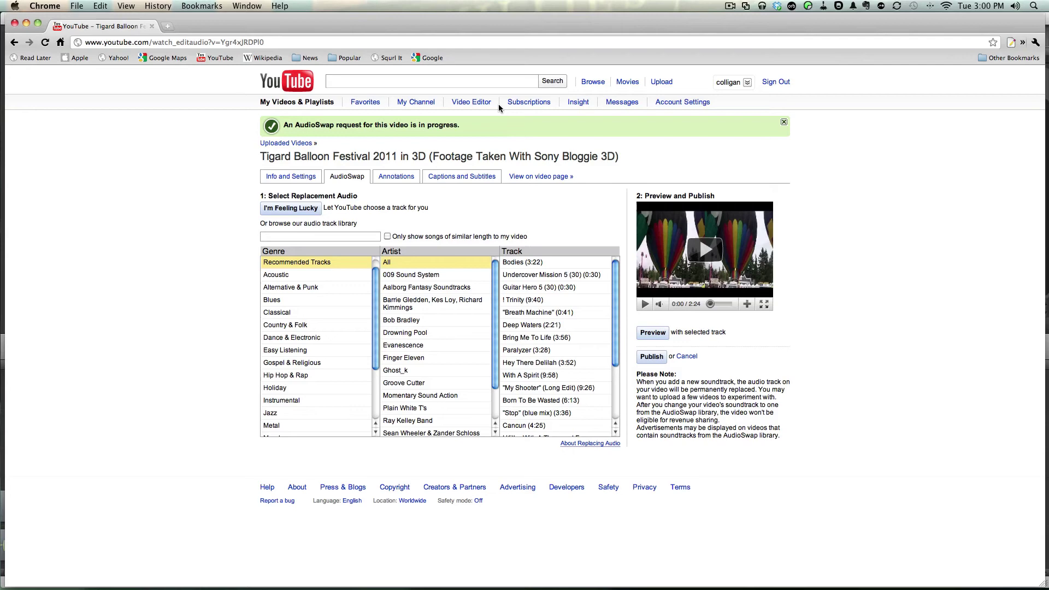
# Filter to similar-length Jazz songs and select 'Barbarella' by The Shiffers (2:23).
pyautogui.click(387, 237)
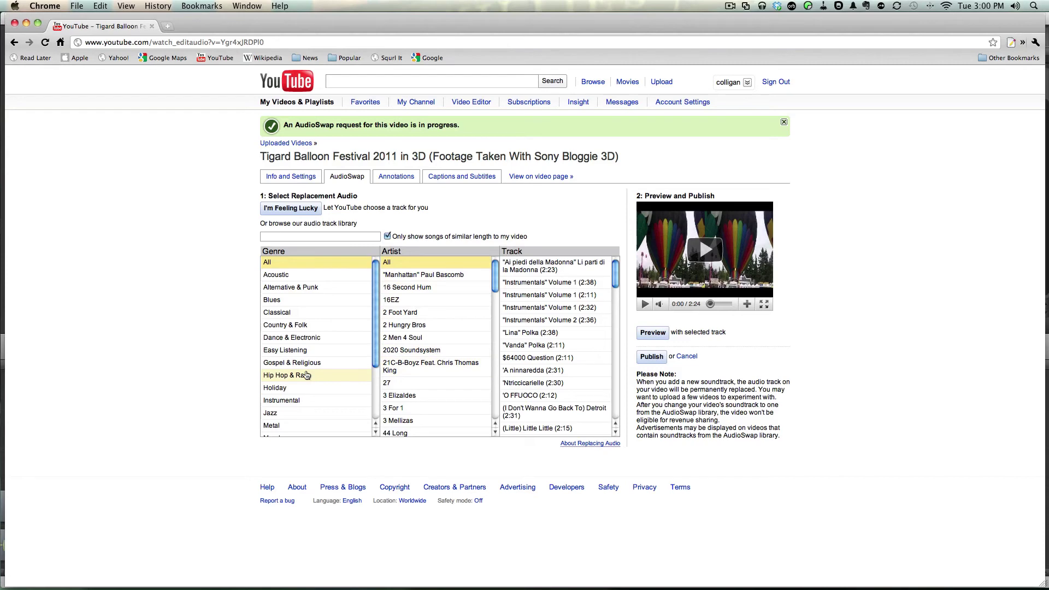
pyautogui.click(303, 418)
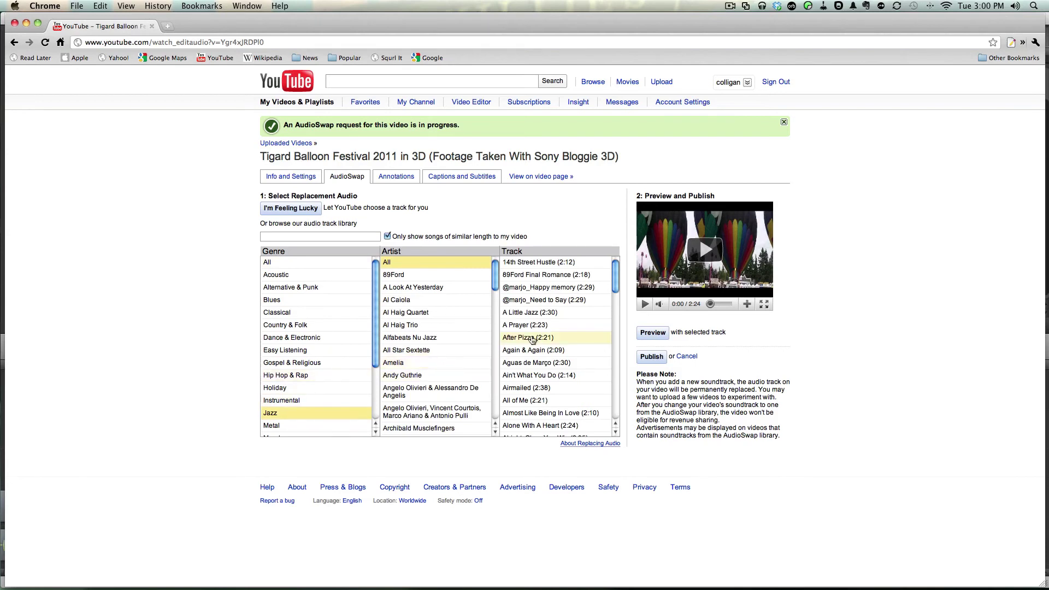
pyautogui.scroll(-3, 533, 340)
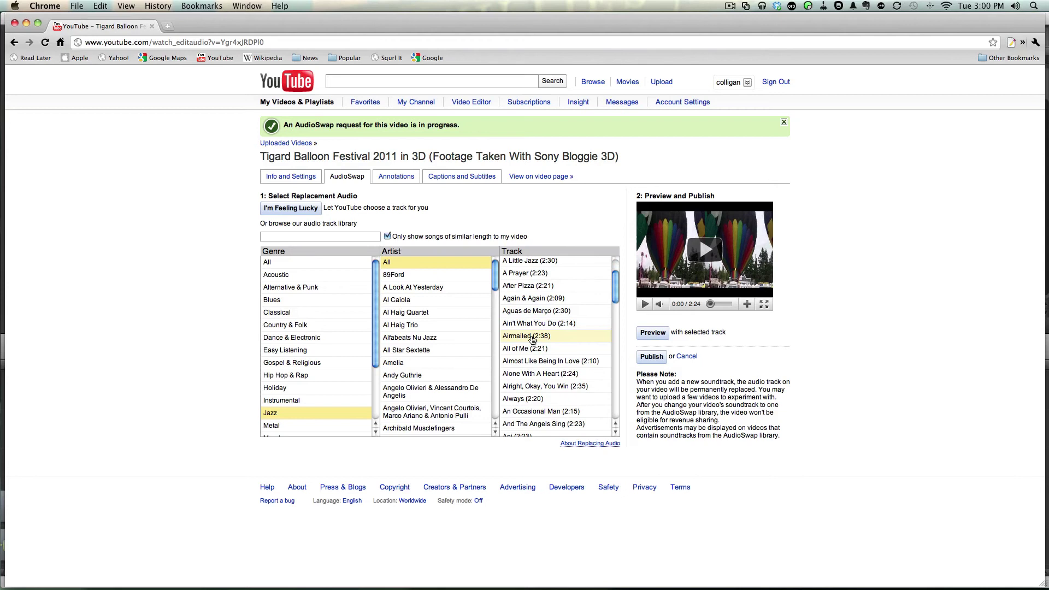
pyautogui.scroll(-3, 533, 340)
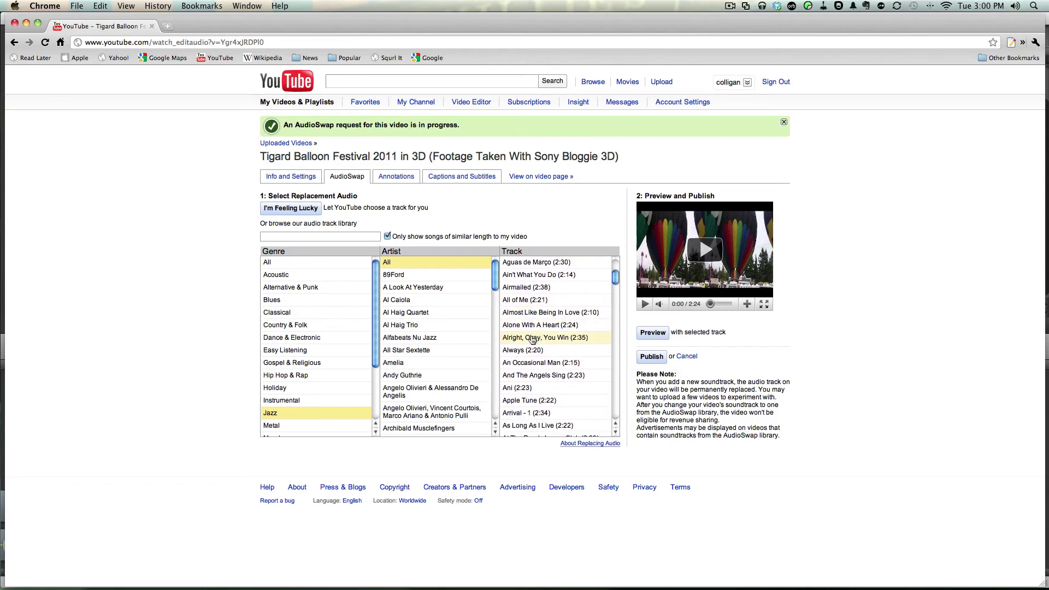
pyautogui.scroll(-2, 533, 340)
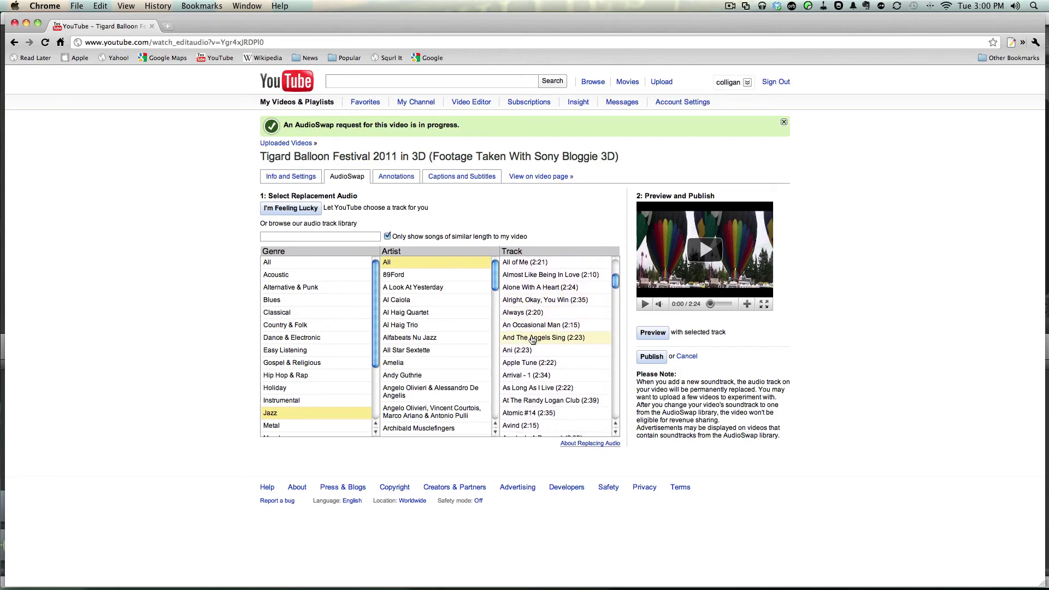
pyautogui.scroll(-2, 532, 340)
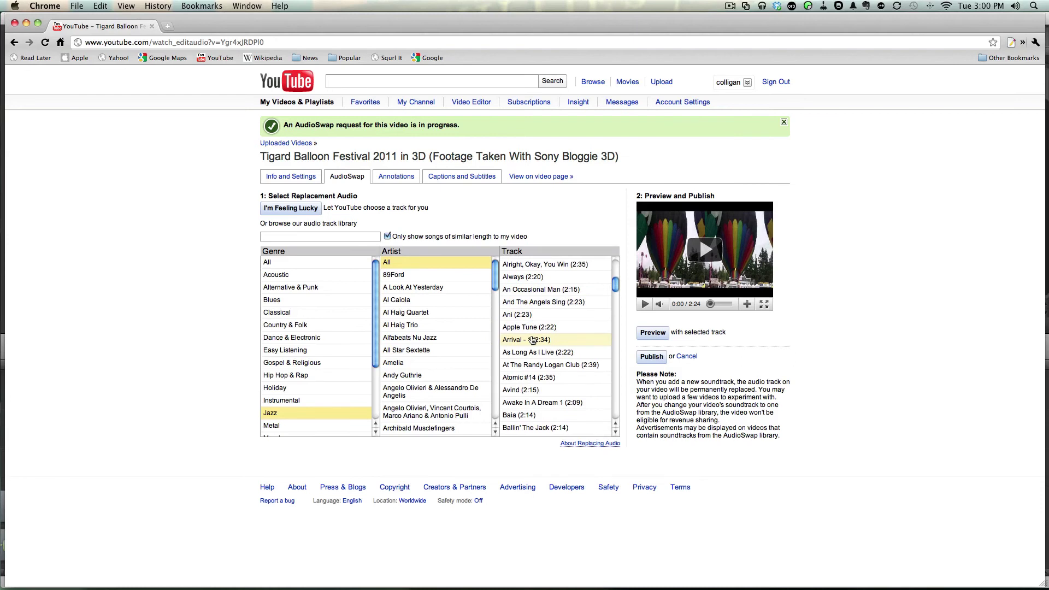
pyautogui.scroll(-3, 533, 340)
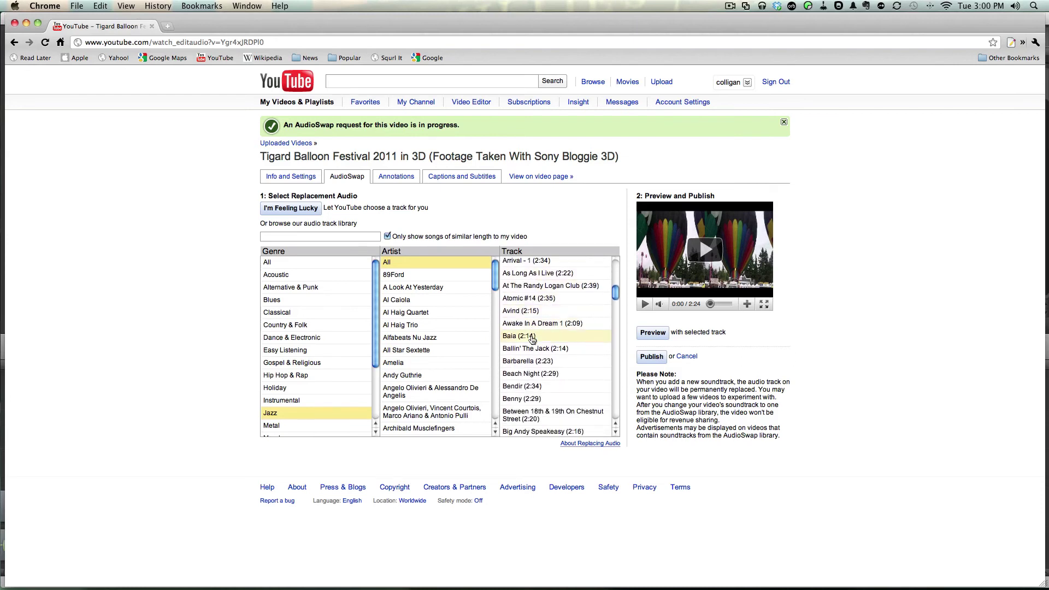
pyautogui.click(533, 361)
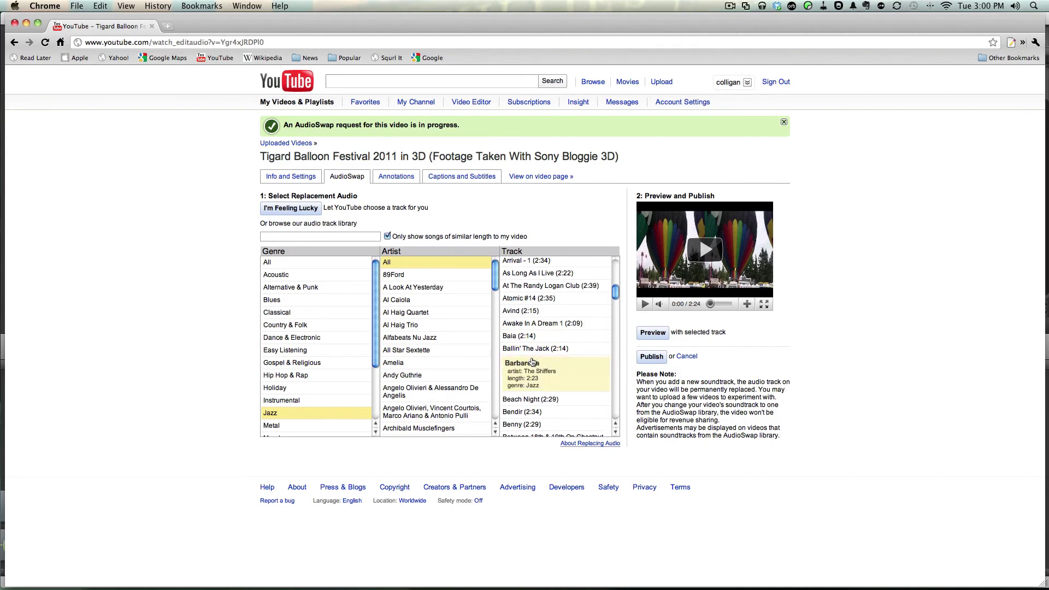
# Preview the video with Barbarella muted, then publish the new soundtrack.
pyautogui.click(661, 334)
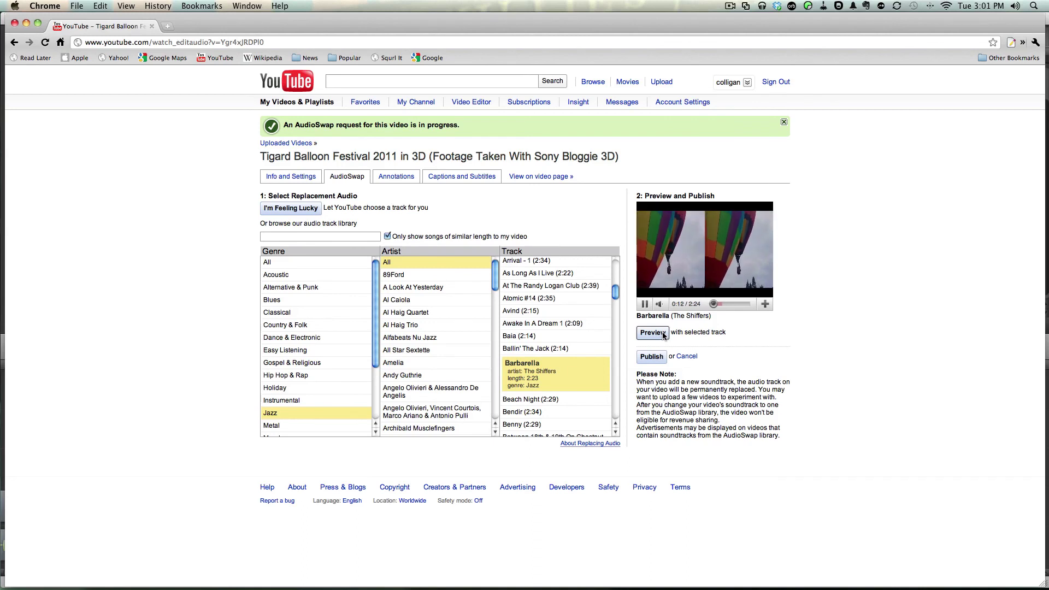
pyautogui.moveTo(660, 306)
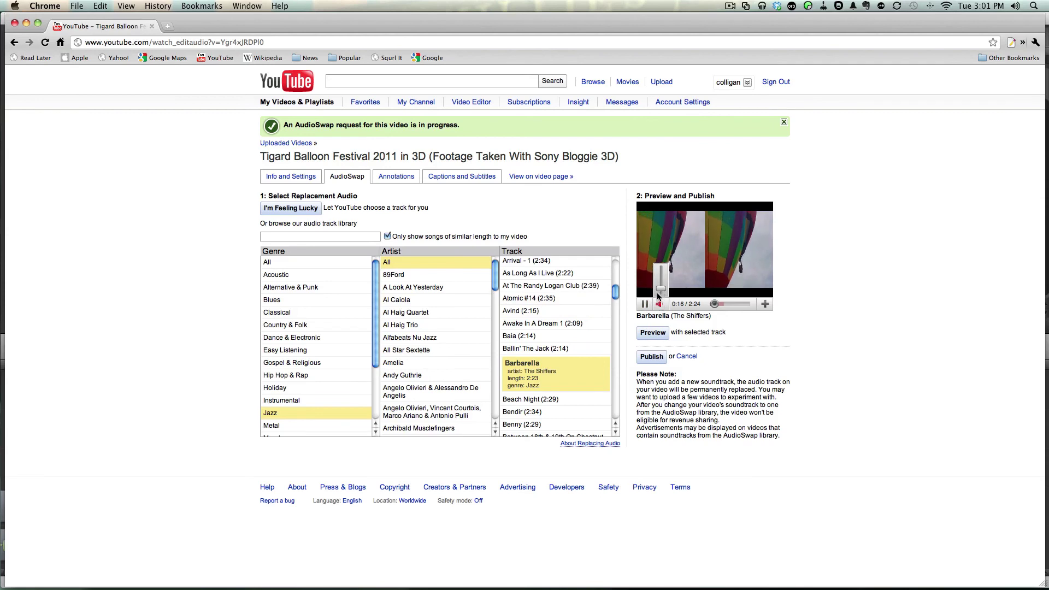
pyautogui.click(666, 305)
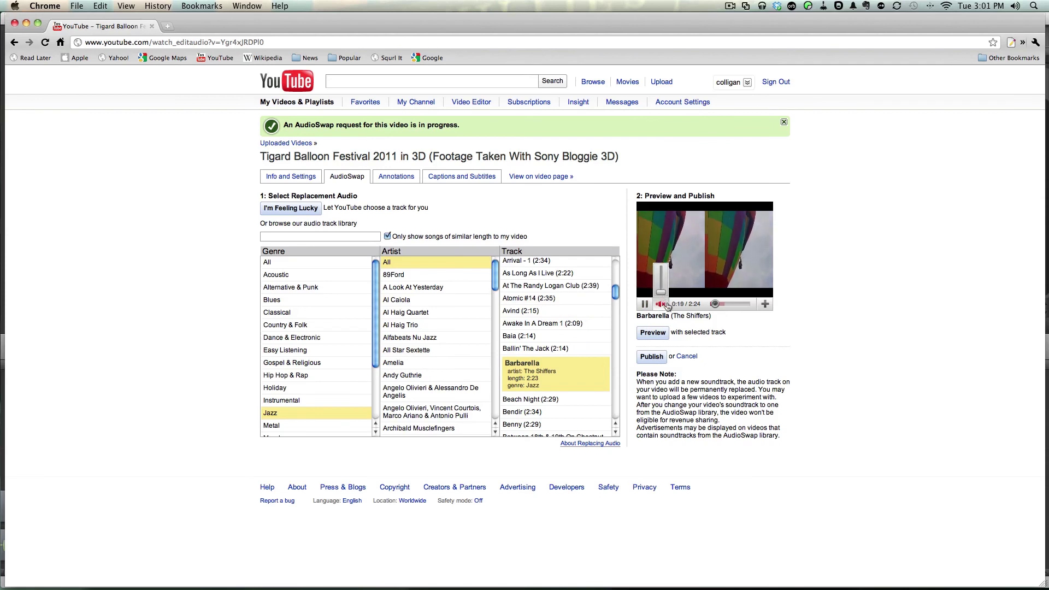
pyautogui.click(652, 357)
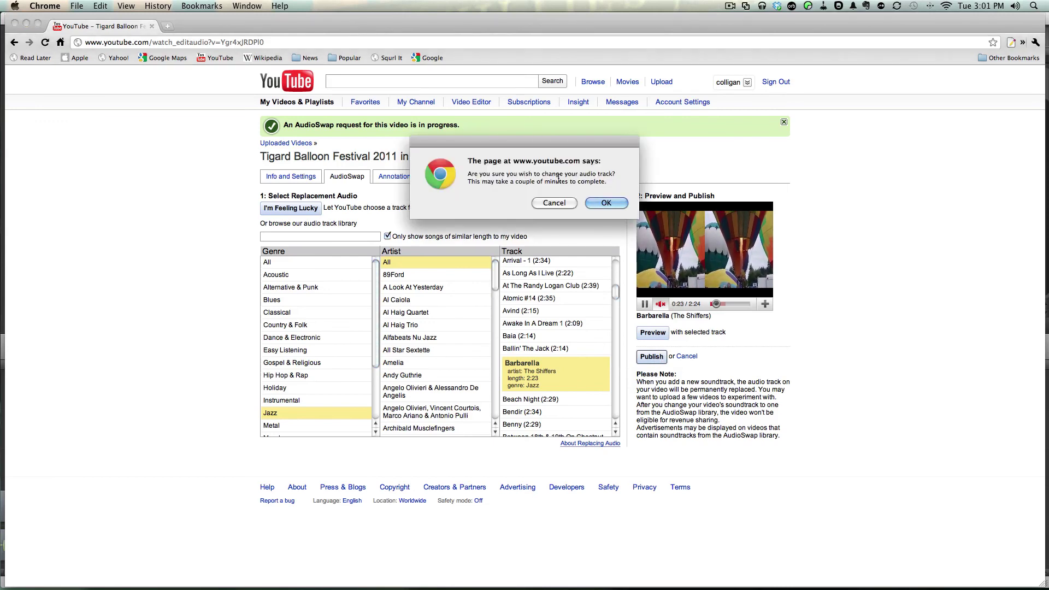
# Confirm swapping the video's audio to Barbarella.
pyautogui.click(609, 205)
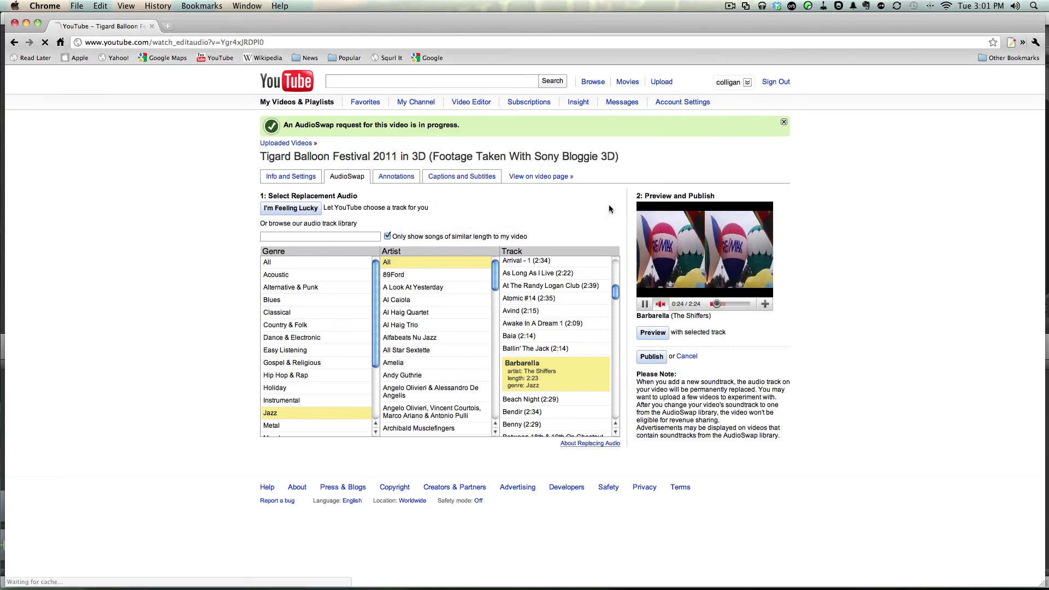